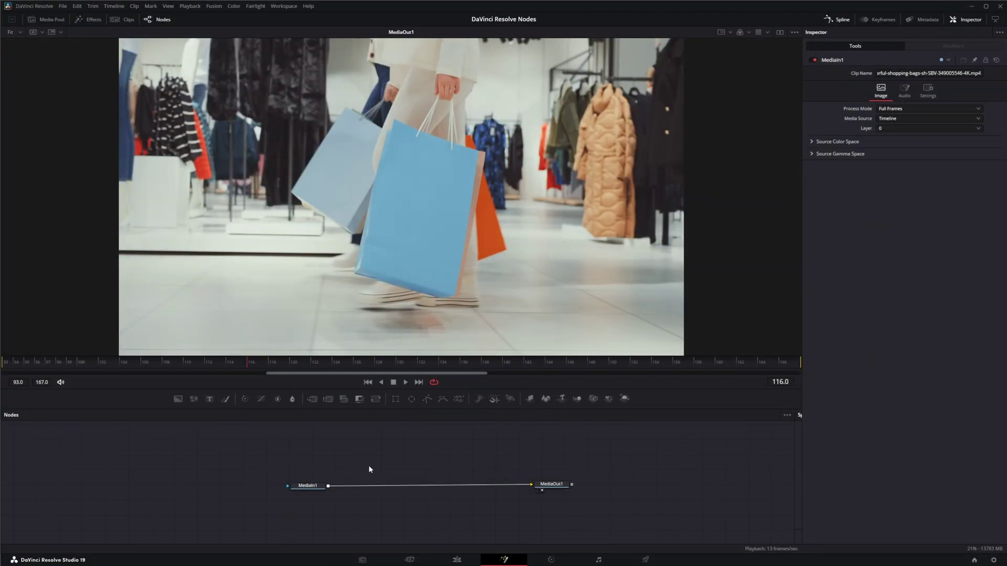
# Add a Magic Mask (MagM) node to the Fusion graph by searching 'magi' in the tool search
pyautogui.hotkey('shift', 'space')
pyautogui.write('bit')
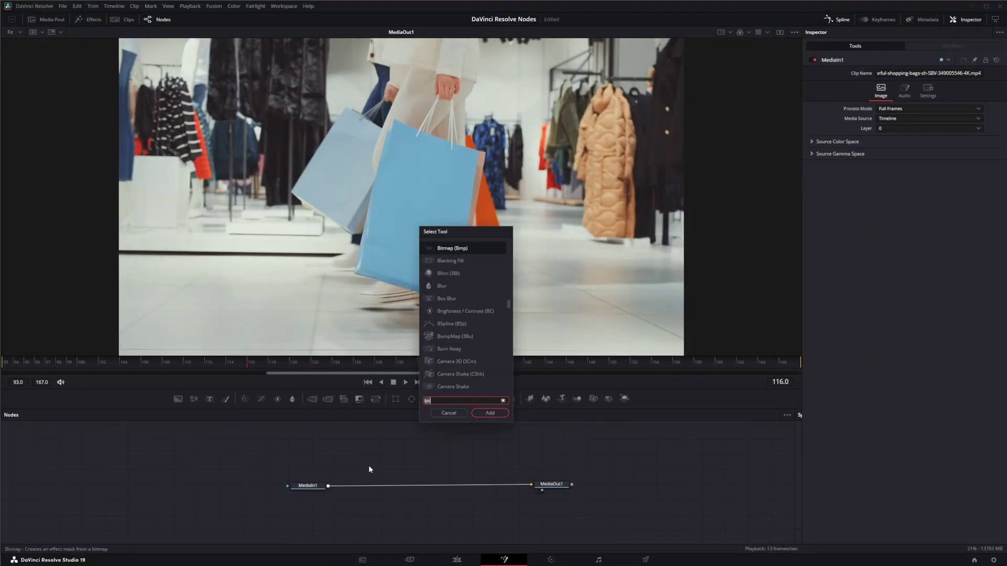
pyautogui.press('BackSpace')
pyautogui.press('BackSpace')
pyautogui.press('BackSpace')
pyautogui.write('magi')
pyautogui.press('Return')
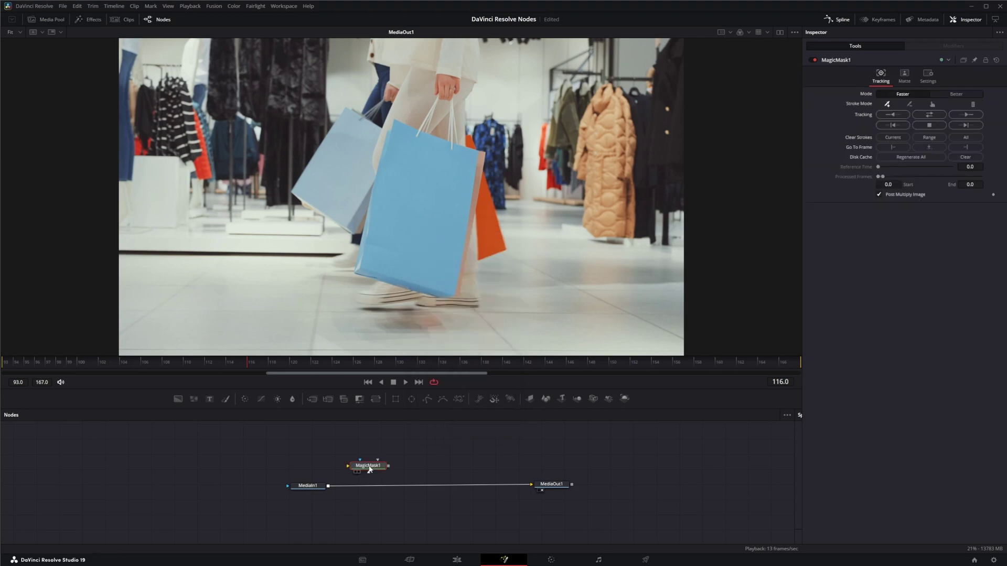
pyautogui.moveTo(369, 469); pyautogui.dragTo(372, 470)
pyautogui.click(552, 560)
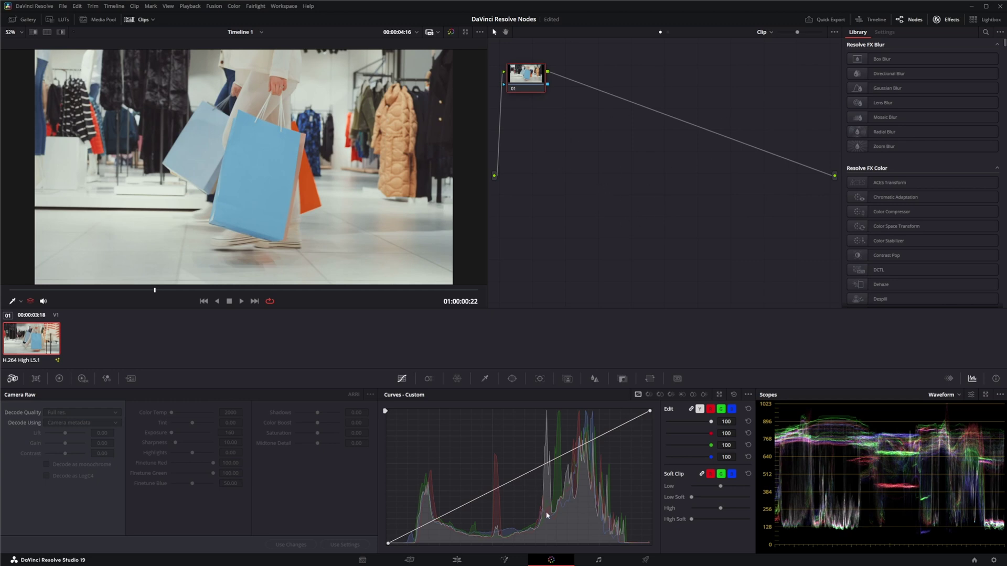
pyautogui.click(504, 561)
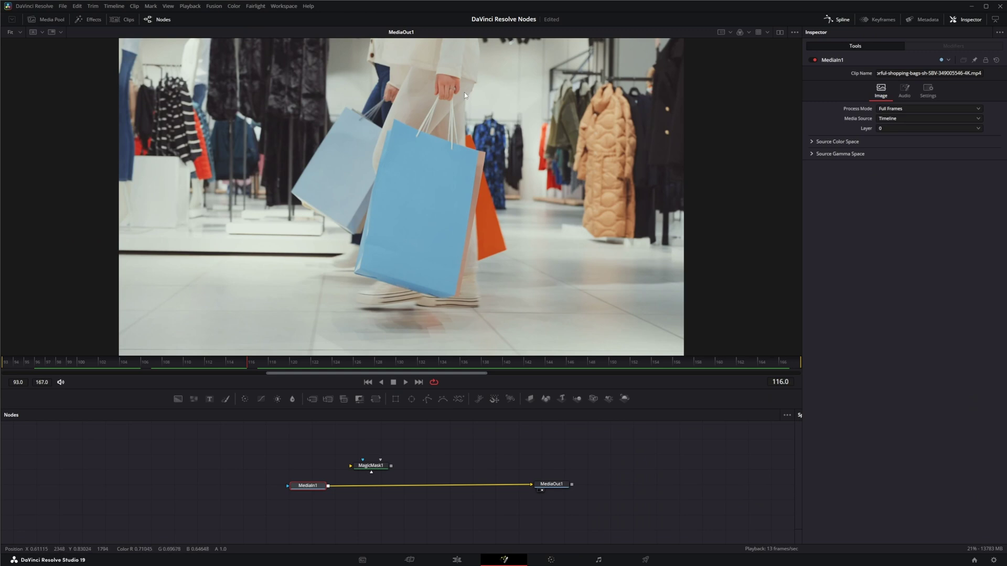
# Place MagicMask1 above the MediaIn1 to MediaOut1 link and save the project
pyautogui.moveTo(372, 468); pyautogui.dragTo(391, 468)
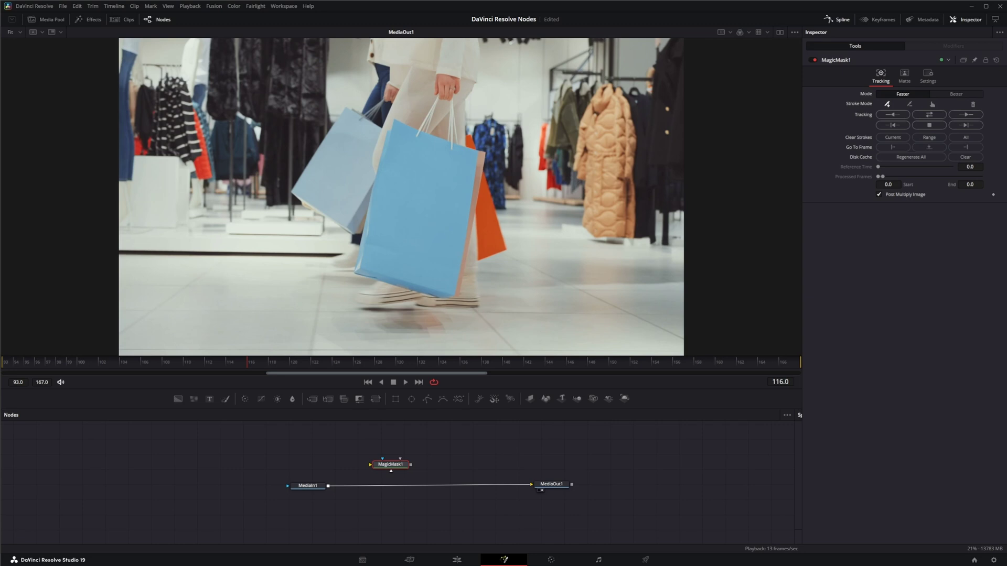
pyautogui.hotkey('ctrl', 's')
# Connect MediaIn1's output into MagicMask1 and set the mask Mode to Better
pyautogui.moveTo(390, 468); pyautogui.dragTo(376, 464)
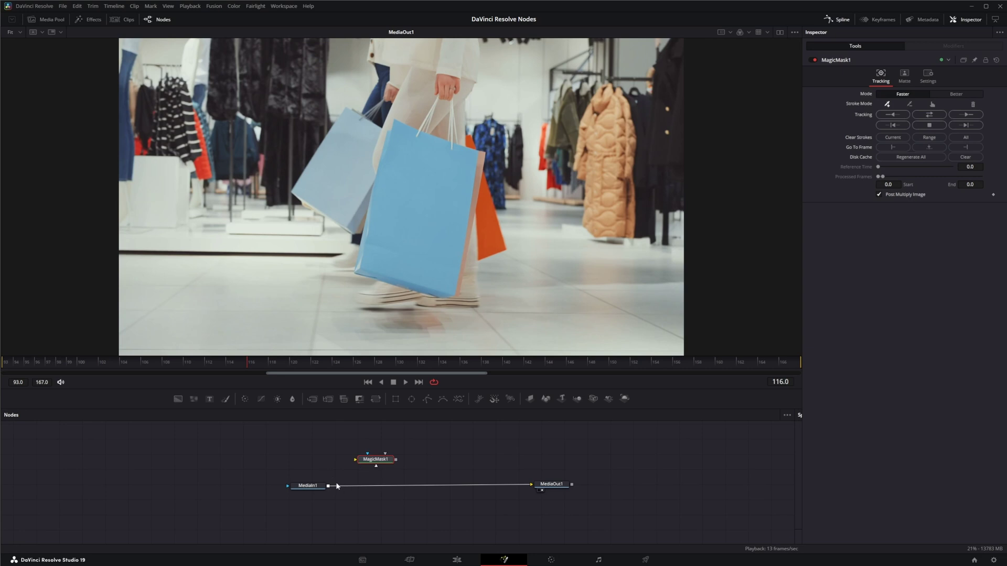
pyautogui.moveTo(327, 486); pyautogui.dragTo(418, 341)
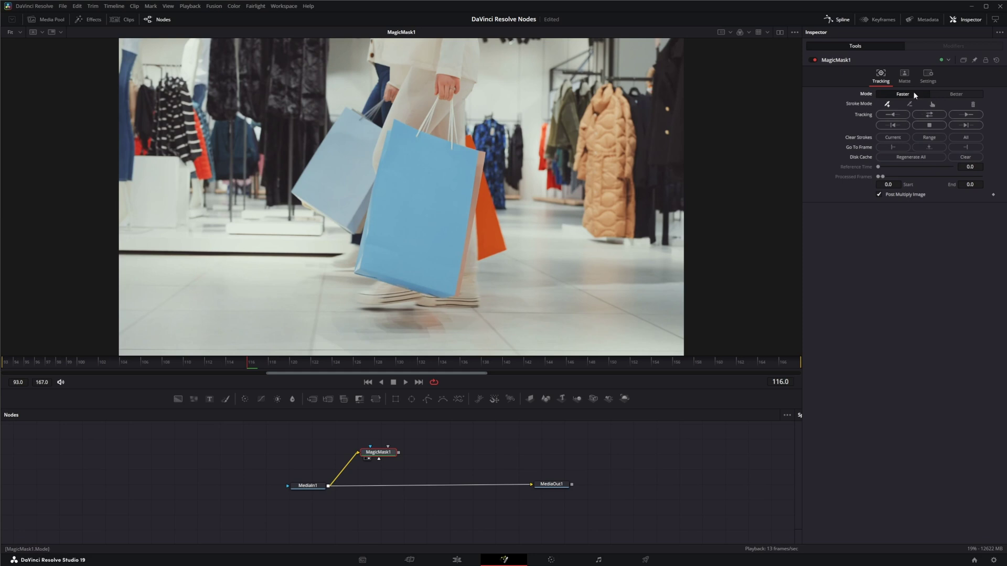
pyautogui.click(964, 92)
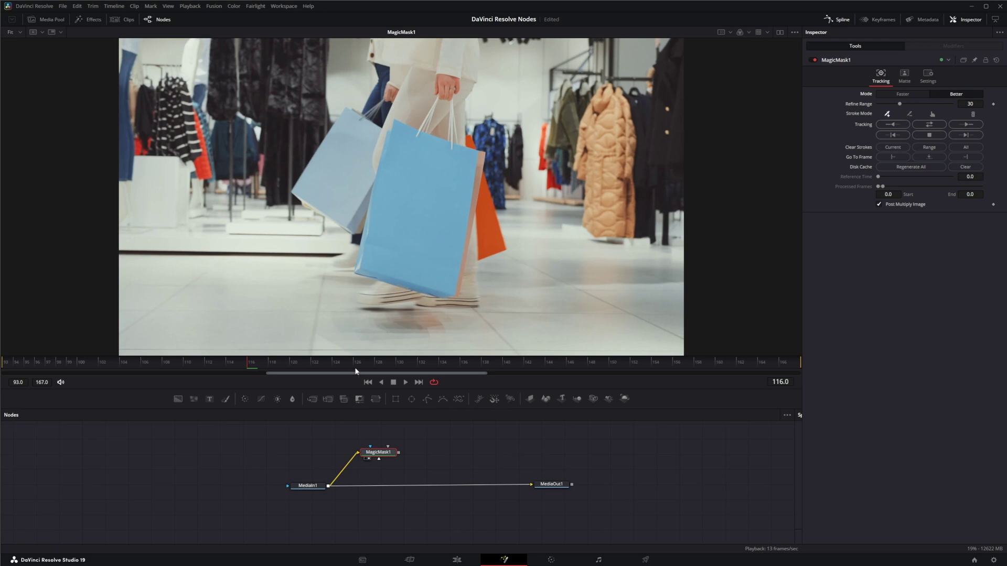
# At frame 114, paint add strokes over the front blue bag and its lower-left and bottom edges
pyautogui.moveTo(246, 364)
pyautogui.mouseDown()
pyautogui.moveTo(178, 367)
pyautogui.moveTo(399, 367)
pyautogui.moveTo(227, 373)
pyautogui.mouseUp()
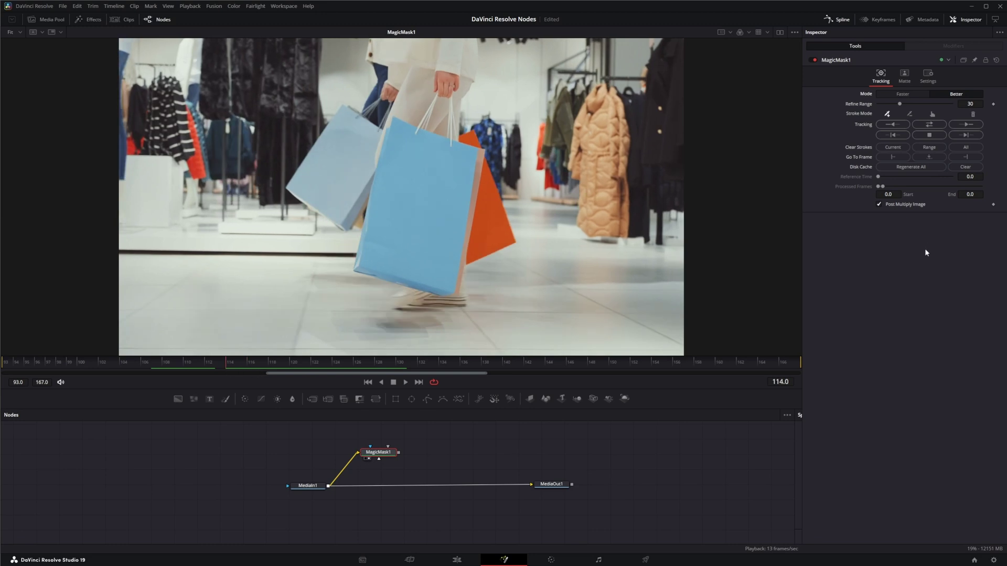
pyautogui.moveTo(402, 165); pyautogui.dragTo(404, 186)
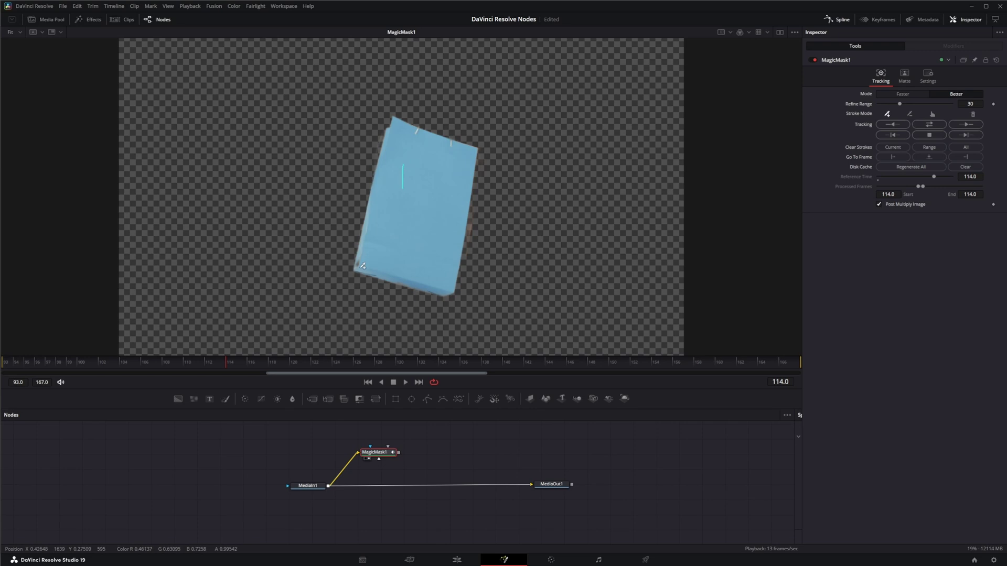
pyautogui.scroll(5, 362, 266)
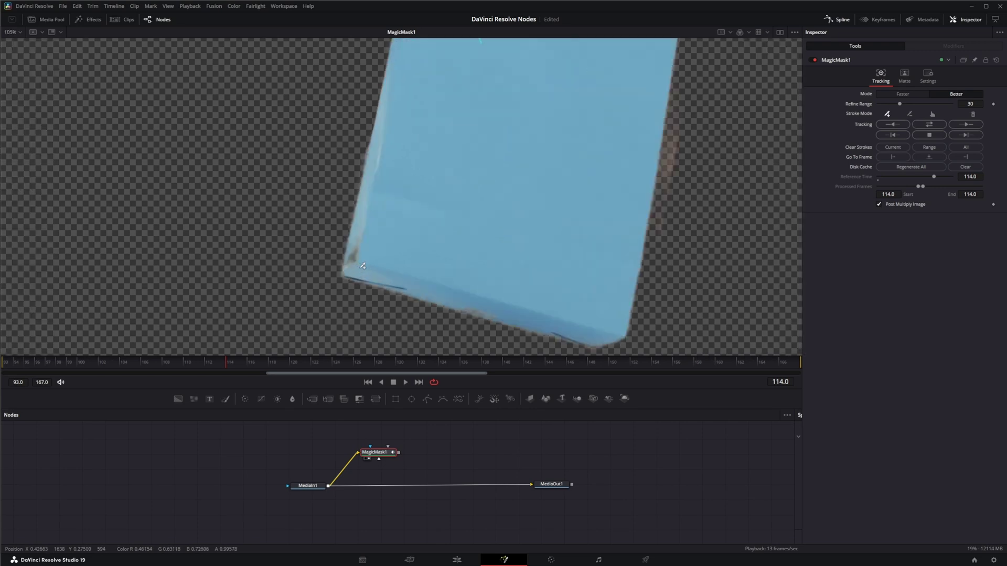
pyautogui.moveTo(356, 259); pyautogui.dragTo(363, 236)
pyautogui.moveTo(464, 309); pyautogui.dragTo(493, 315)
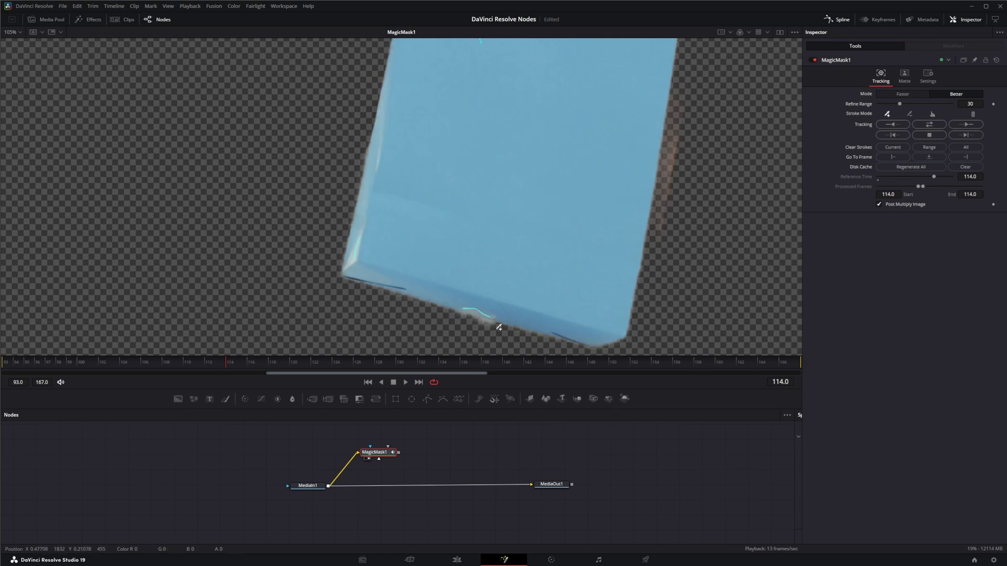
pyautogui.scroll(-3, 513, 260)
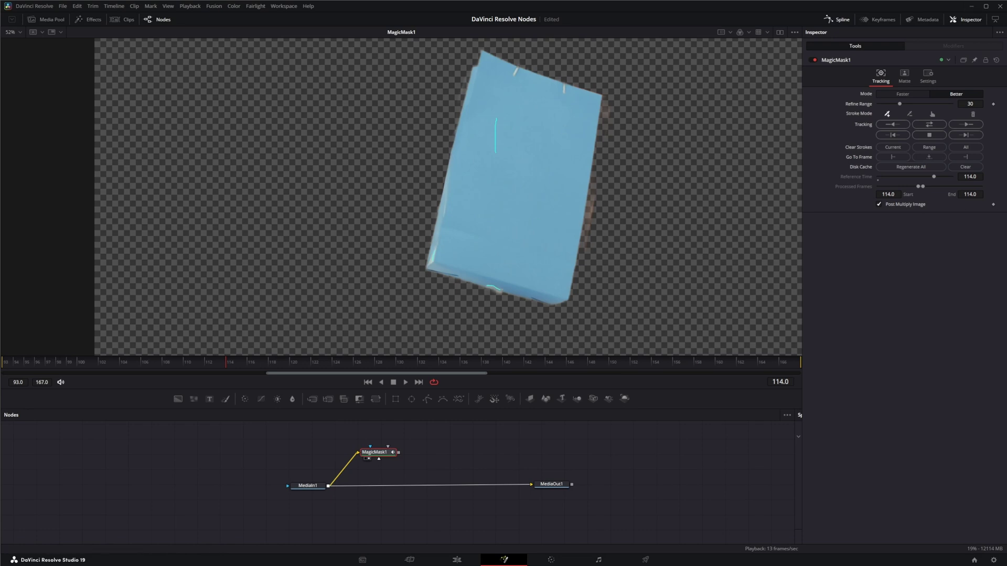
pyautogui.click(909, 114)
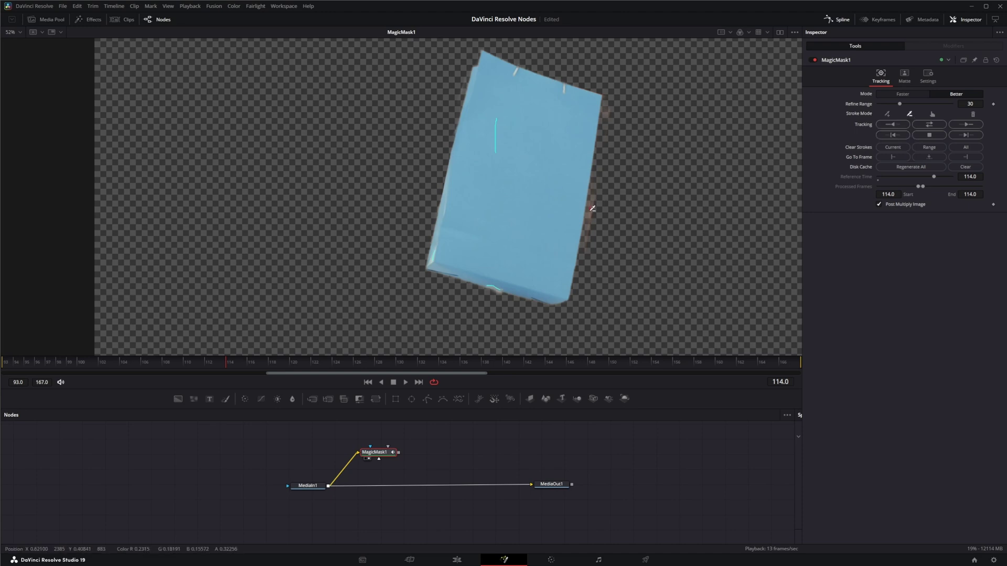
# Subtract the stray area on the bag's right edge, add box strokes over the bag, and scrub to check
pyautogui.moveTo(593, 208); pyautogui.dragTo(588, 221)
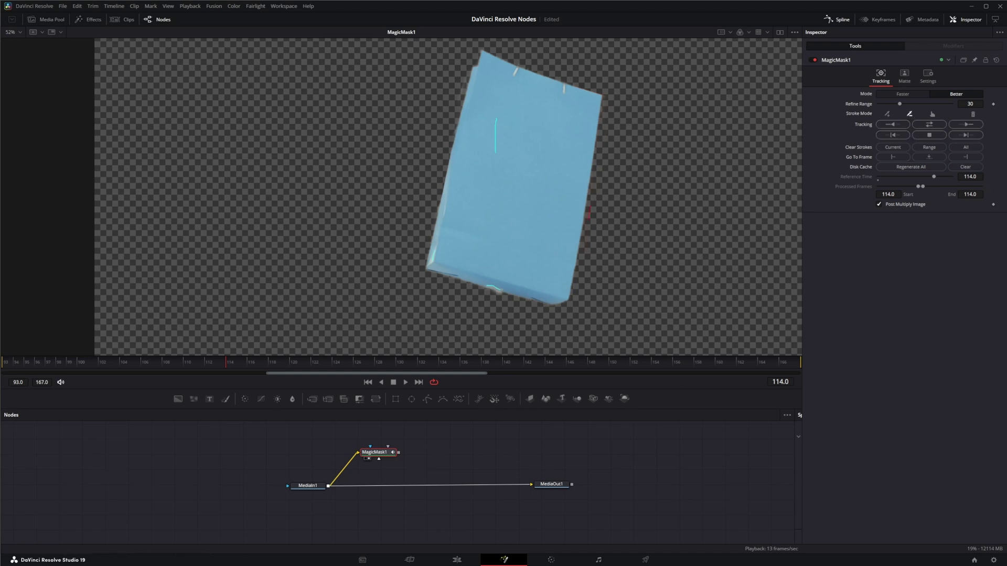
pyautogui.click(933, 114)
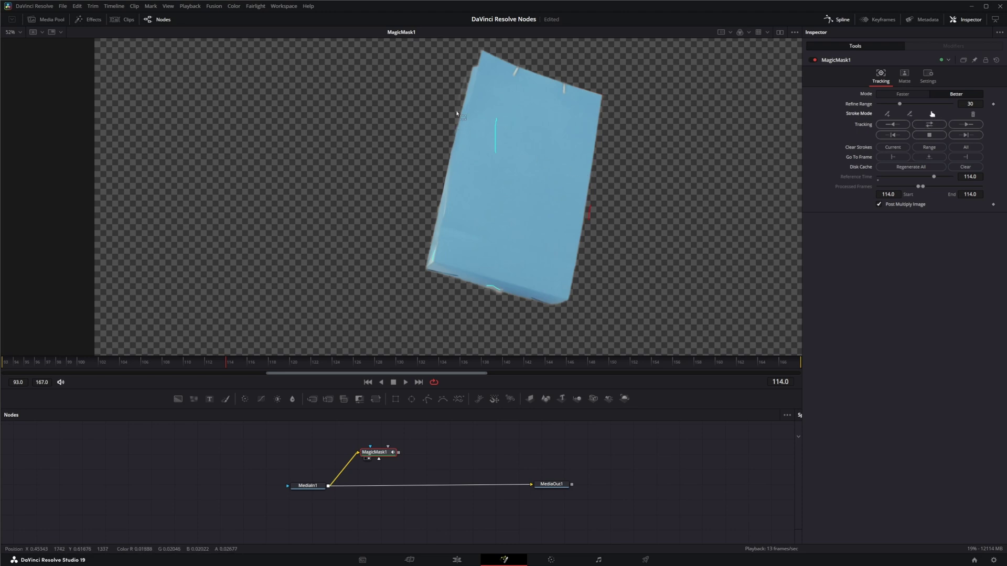
pyautogui.moveTo(431, 89)
pyautogui.mouseDown()
pyautogui.moveTo(602, 263)
pyautogui.moveTo(622, 309)
pyautogui.mouseUp()
pyautogui.moveTo(383, 229); pyautogui.dragTo(523, 316)
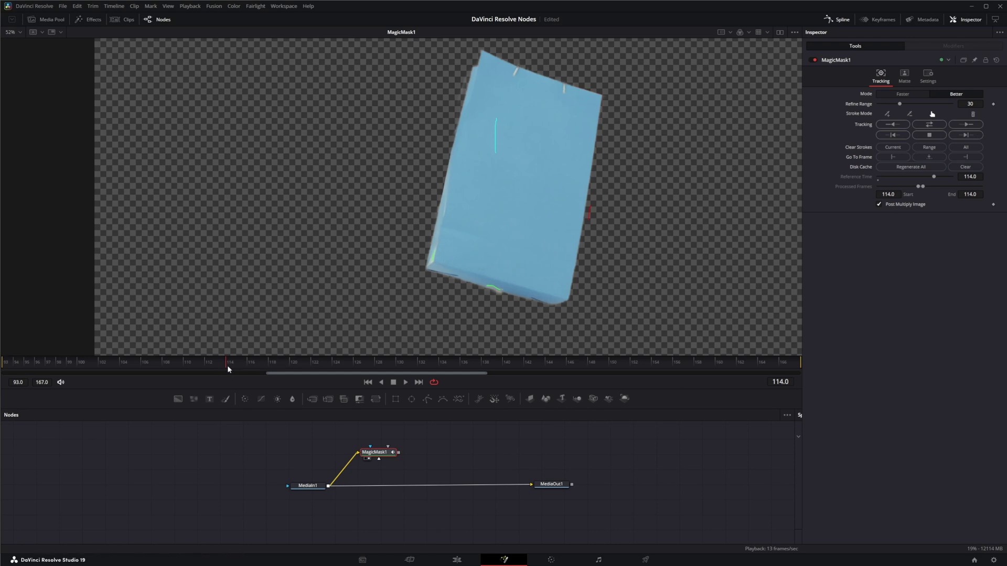
pyautogui.moveTo(226, 365)
pyautogui.mouseDown()
pyautogui.moveTo(243, 365)
pyautogui.moveTo(218, 367)
pyautogui.moveTo(271, 369)
pyautogui.moveTo(156, 366)
pyautogui.moveTo(678, 370)
pyautogui.moveTo(232, 373)
pyautogui.mouseUp()
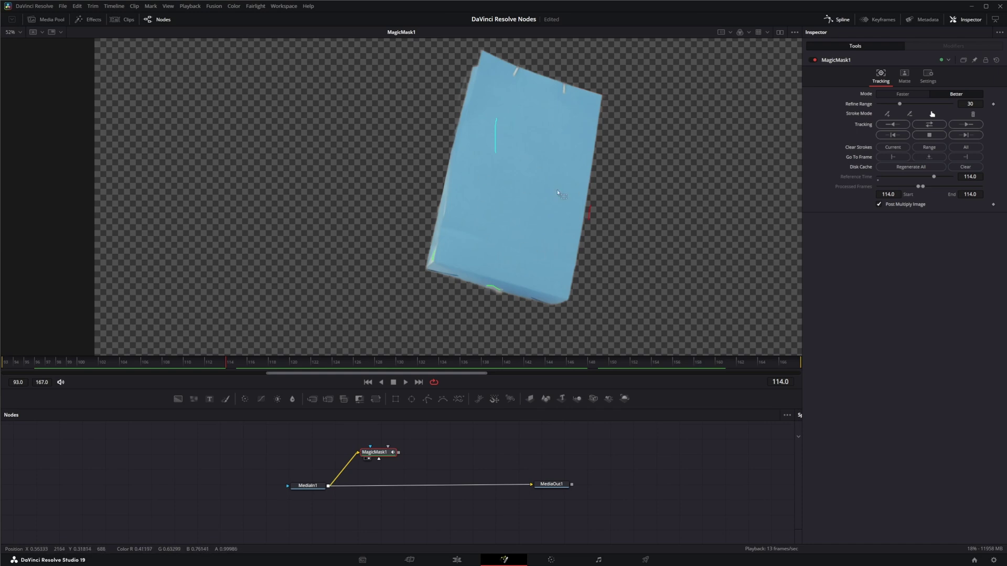
# Check frames 115–116, return to frame 114, and track the mask backward to frame 93
pyautogui.click(236, 365)
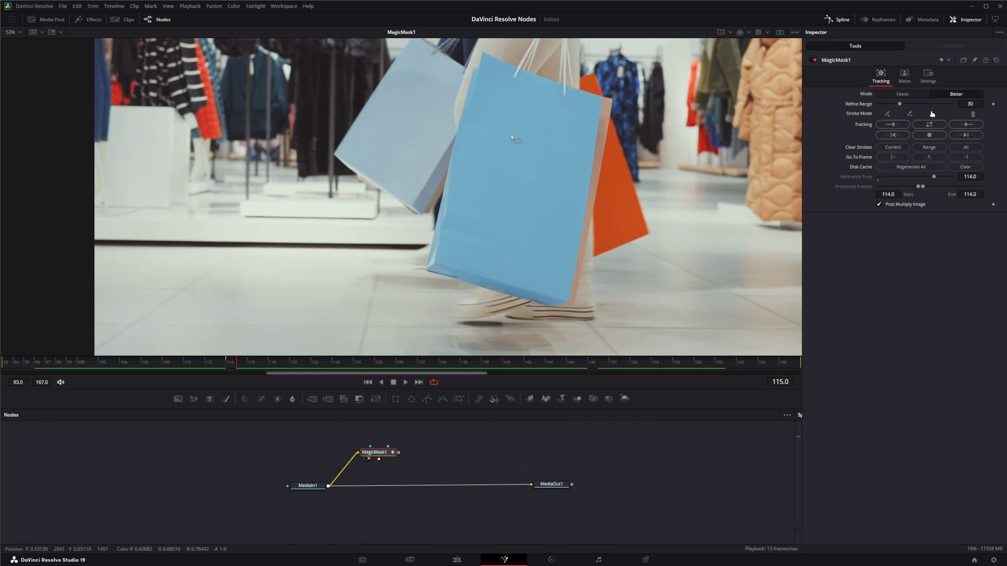
pyautogui.click(245, 364)
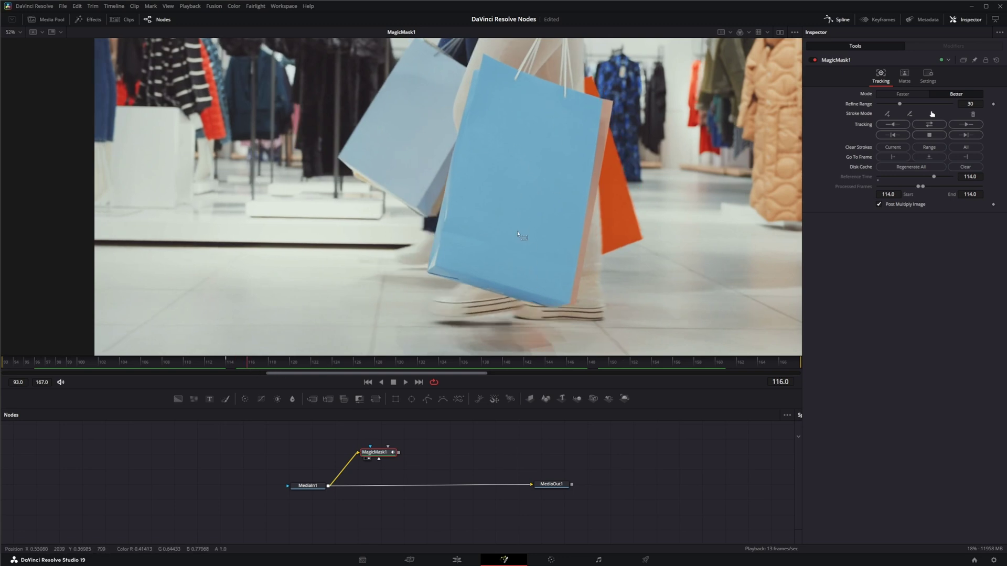
pyautogui.click(228, 360)
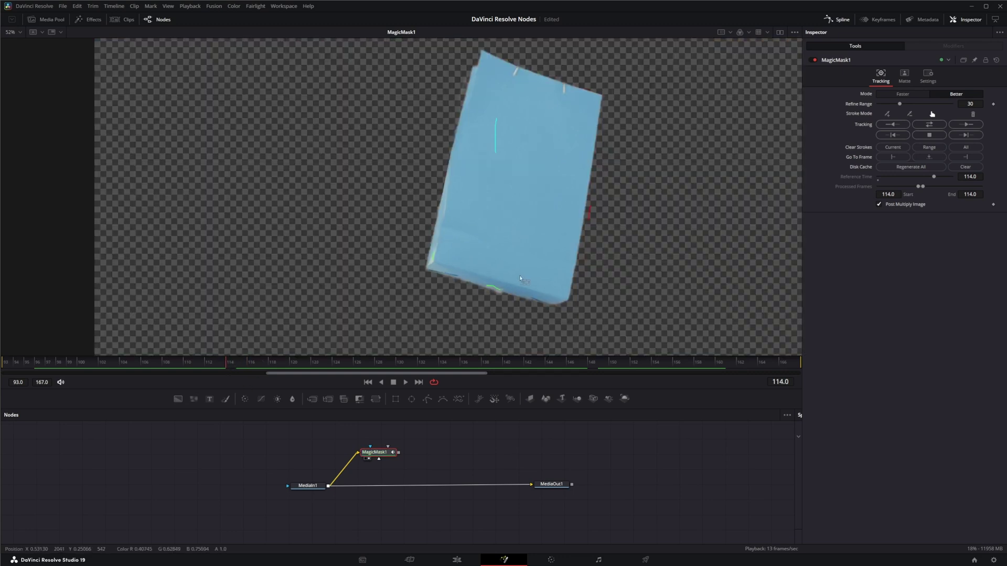
pyautogui.click(892, 126)
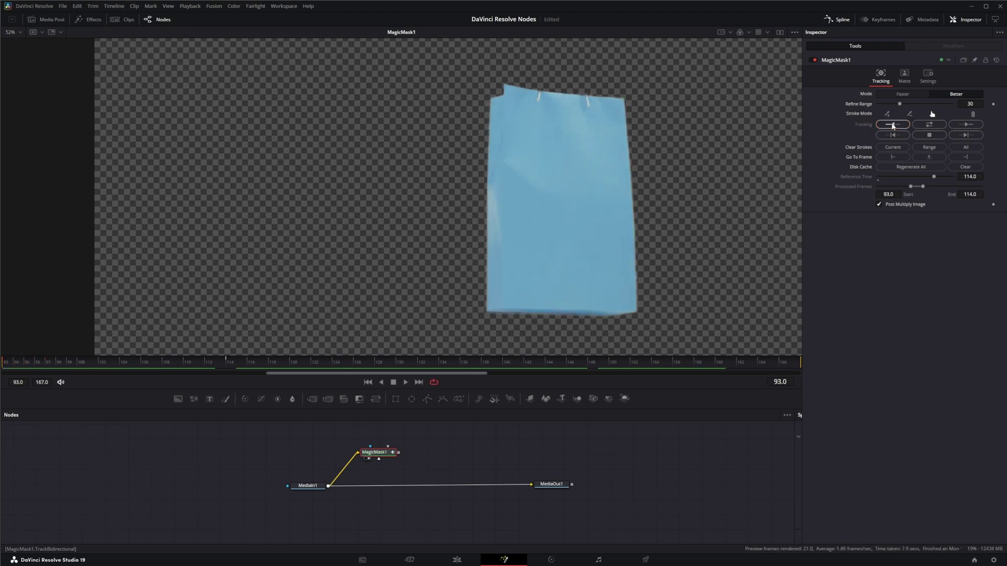
# Track the bag mask forward from frame 114 to frame 167, then scrub back to review it
pyautogui.click(226, 363)
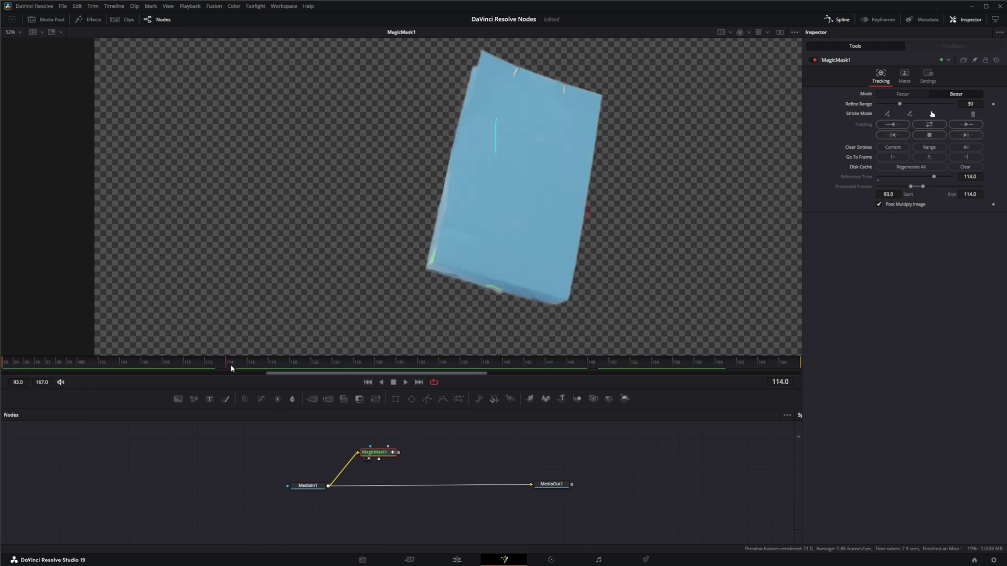
pyautogui.click(969, 124)
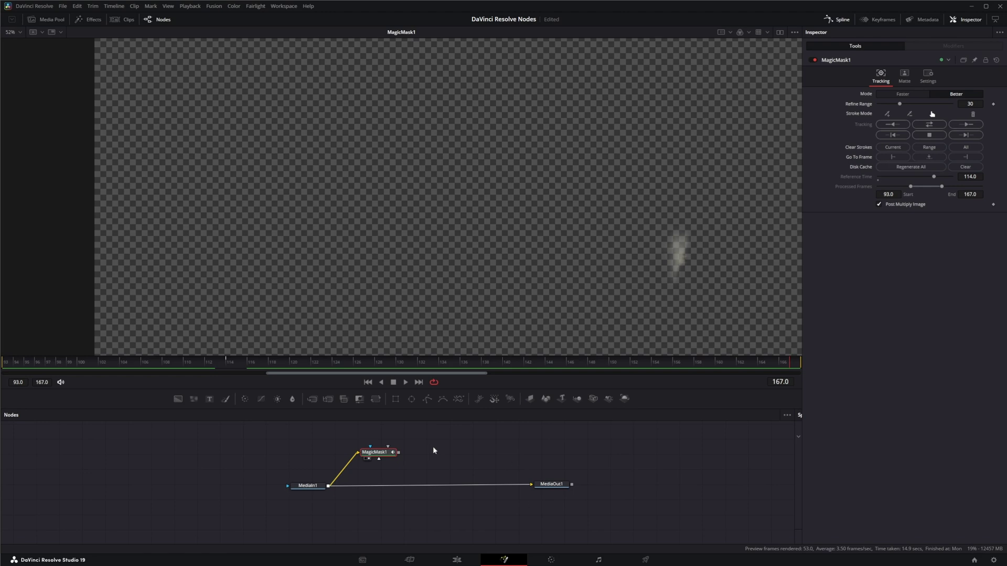
pyautogui.moveTo(382, 453); pyautogui.dragTo(384, 449)
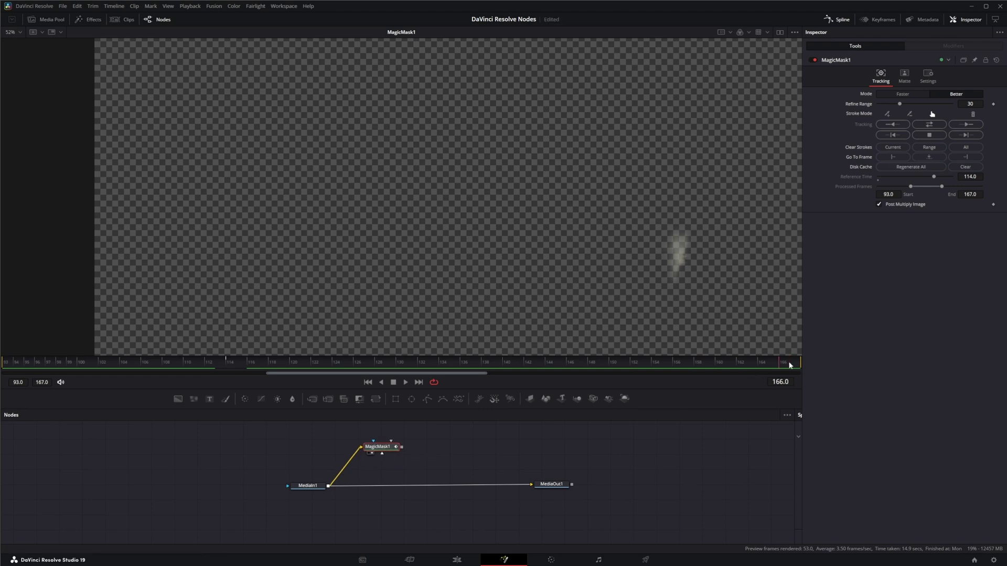
pyautogui.moveTo(781, 367); pyautogui.dragTo(703, 387)
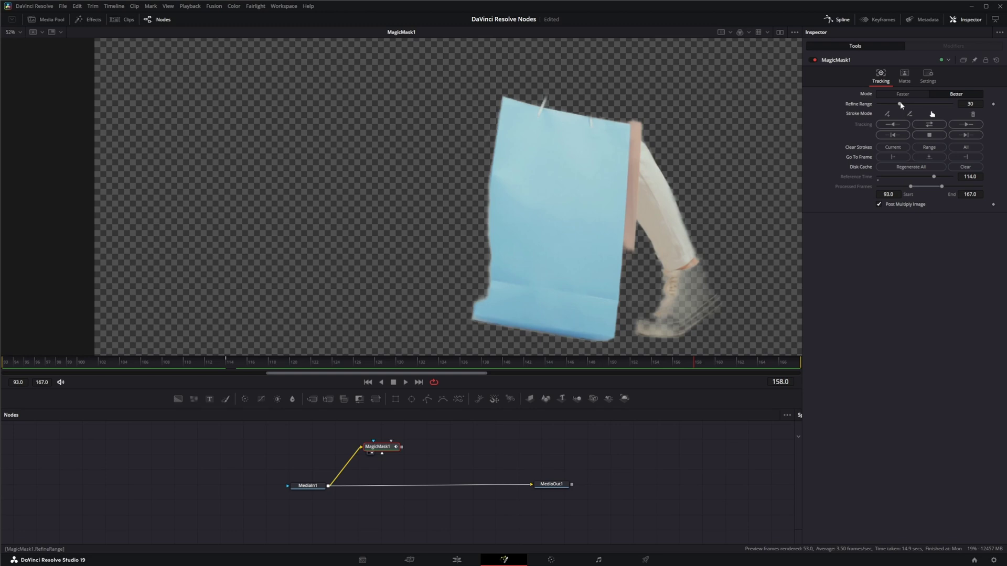
pyautogui.moveTo(899, 105)
pyautogui.mouseDown()
pyautogui.moveTo(919, 106)
pyautogui.moveTo(883, 105)
pyautogui.mouseUp()
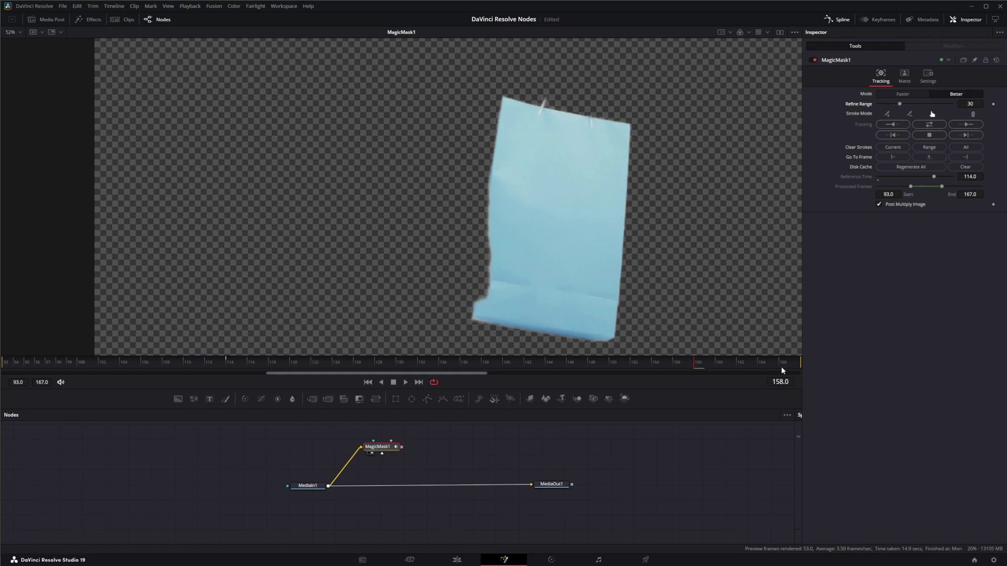
pyautogui.click(367, 383)
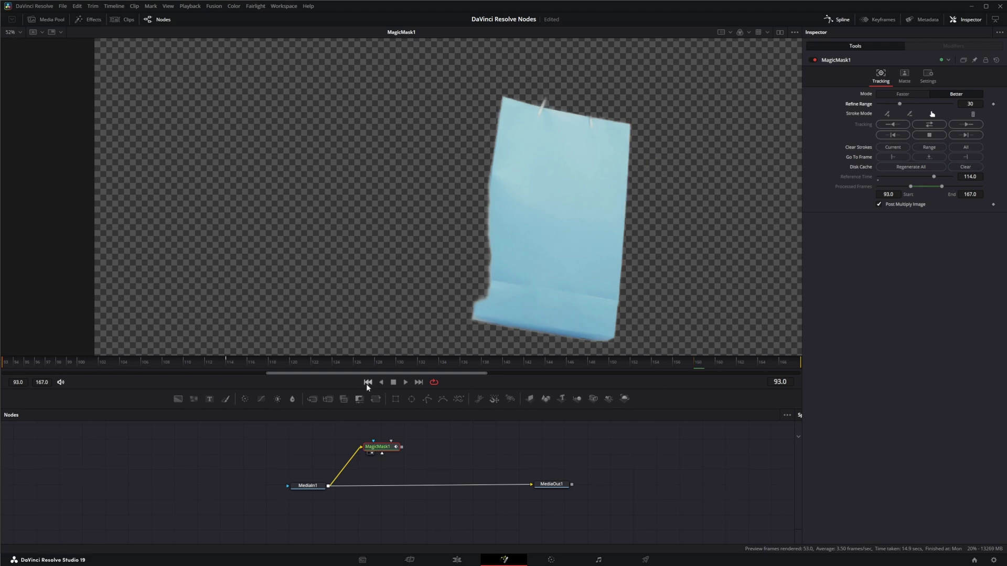
pyautogui.click(405, 382)
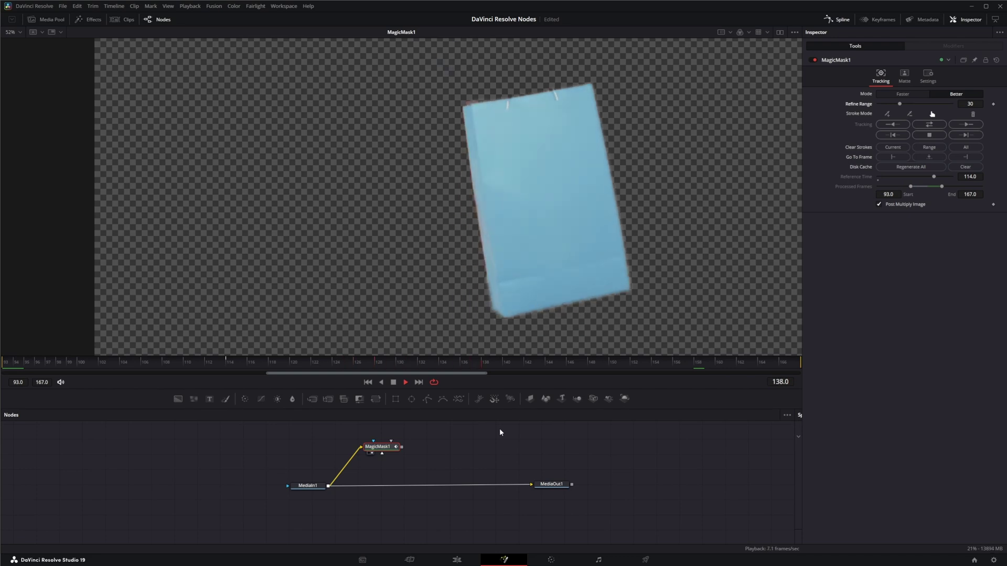
pyautogui.click(162, 362)
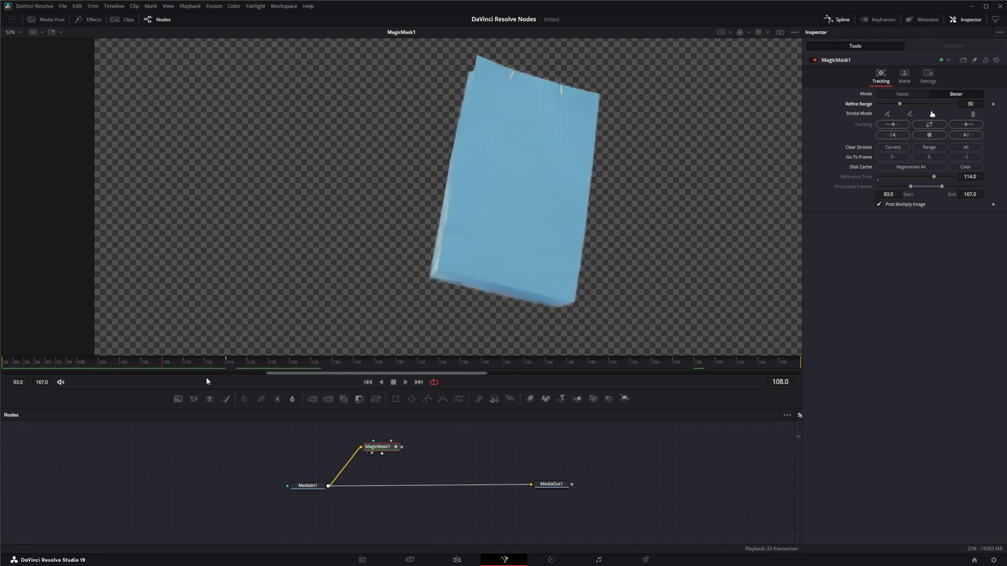
pyautogui.moveTo(165, 364); pyautogui.dragTo(566, 367)
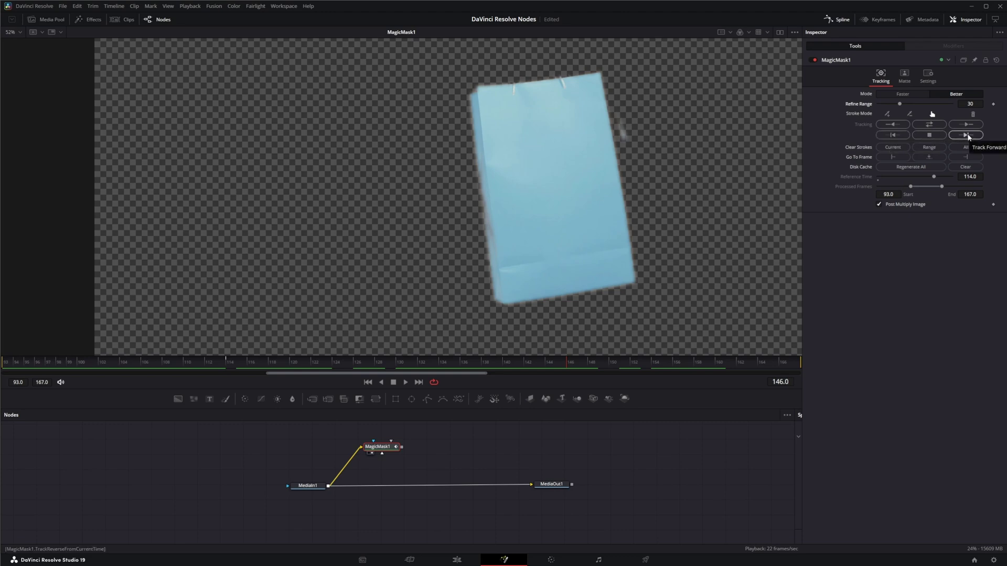
pyautogui.click(897, 150)
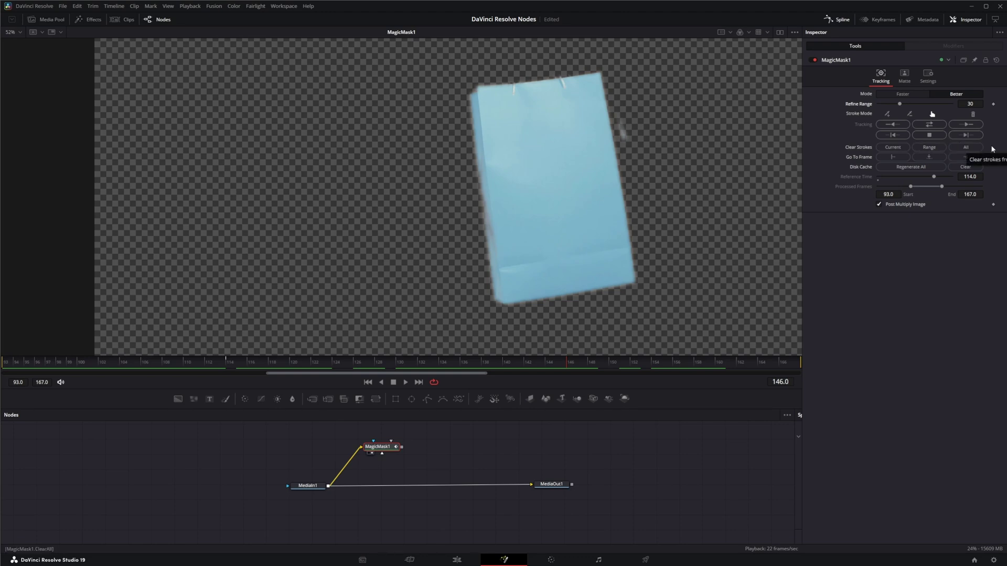
# Check the mask at frames 93, 114 and 167, return to 93, and toggle Post Multiply Image off and on
pyautogui.click(893, 157)
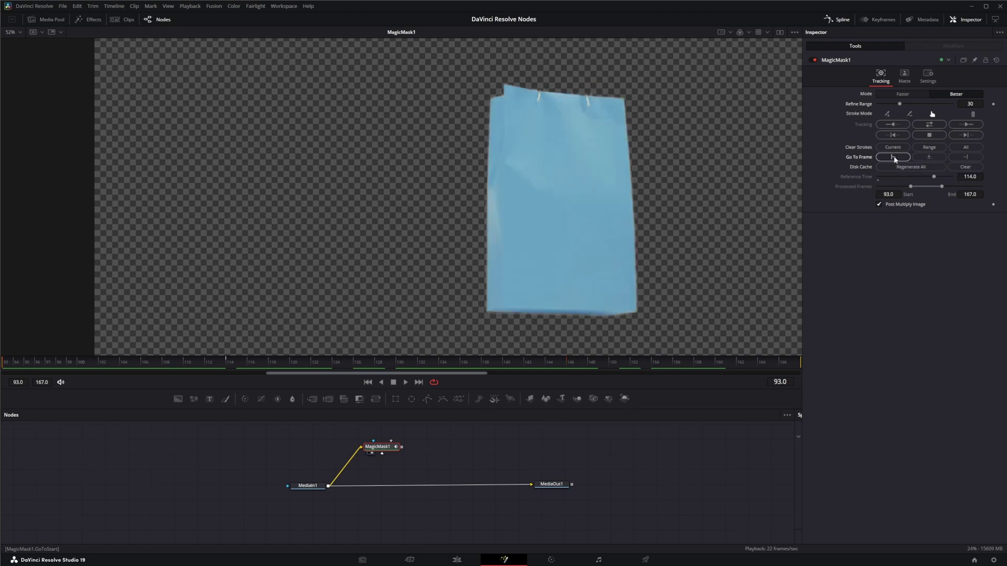
pyautogui.click(933, 157)
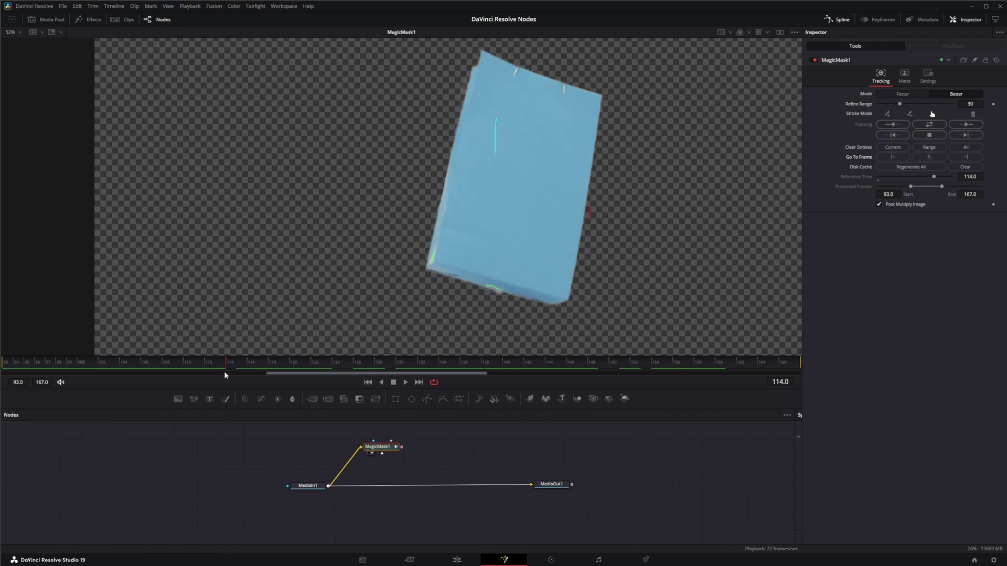
pyautogui.click(973, 157)
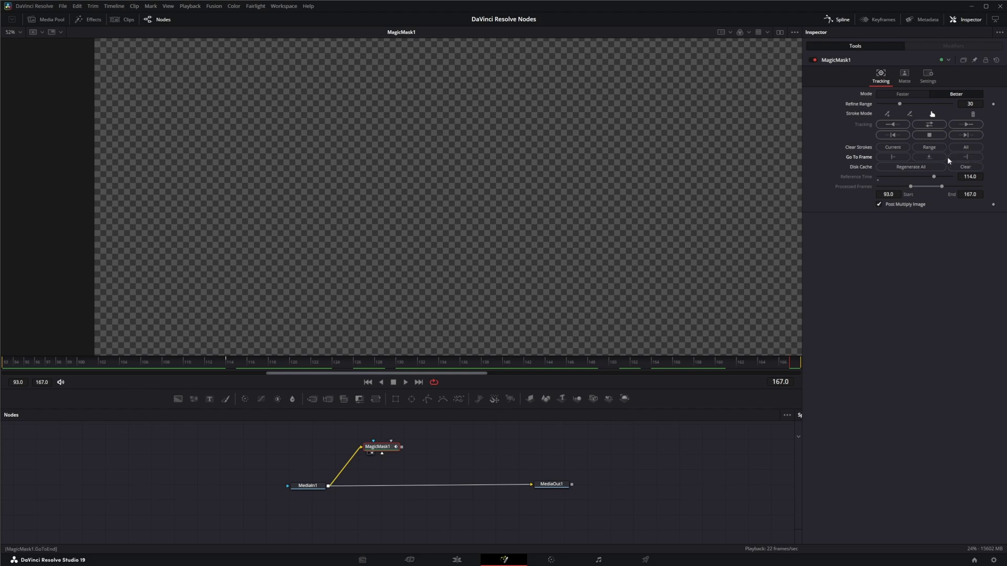
pyautogui.click(893, 157)
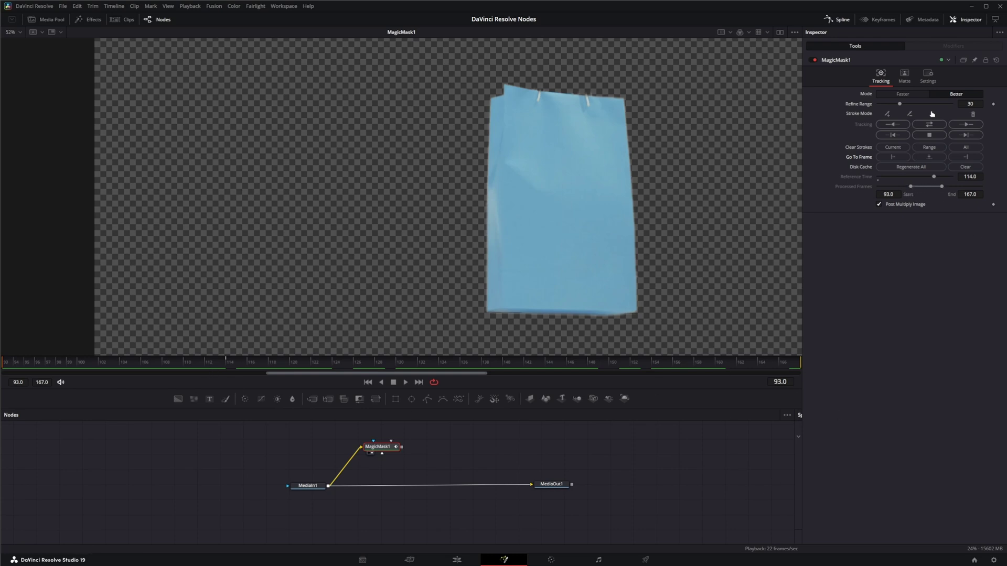
pyautogui.click(879, 205)
pyautogui.click(879, 205)
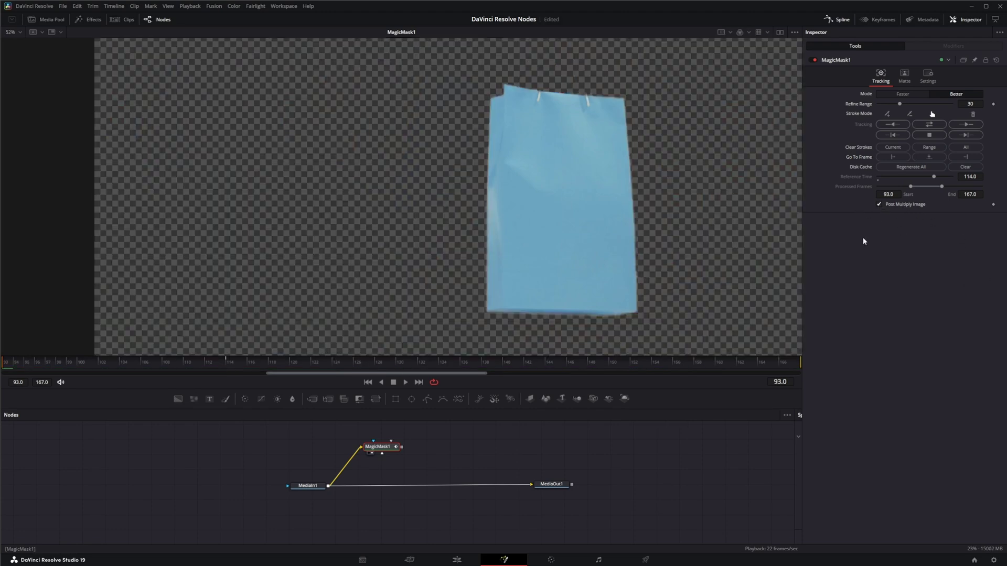
# In the Matte tab, keep the Fast Gaussian filter and set Threshold low to 0.04
pyautogui.click(905, 76)
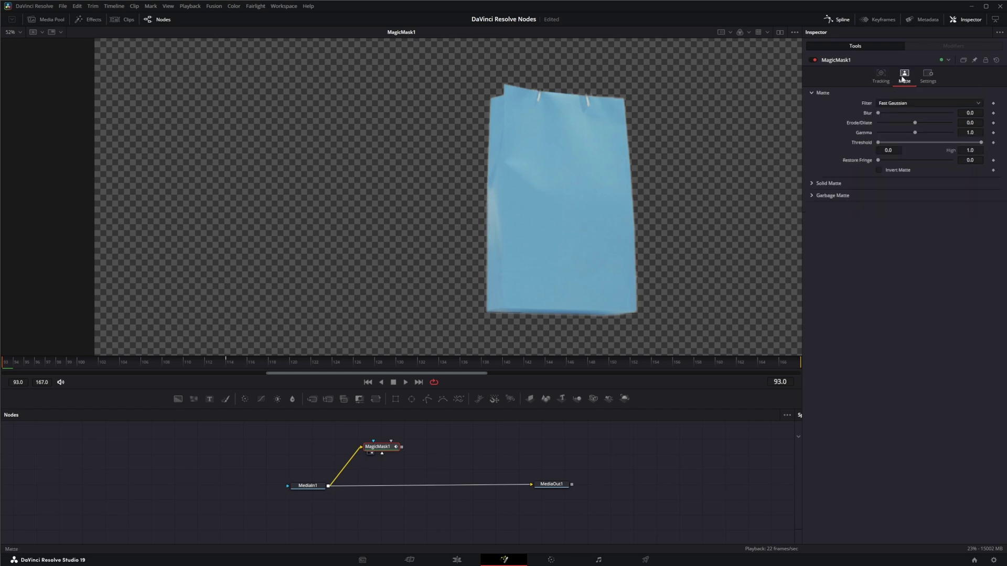
pyautogui.click(878, 104)
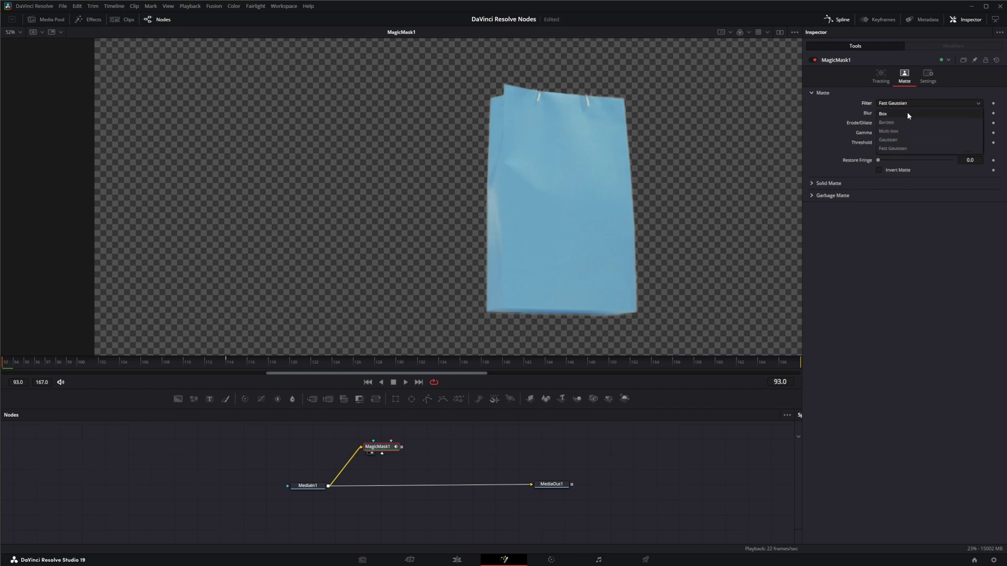
pyautogui.click(903, 149)
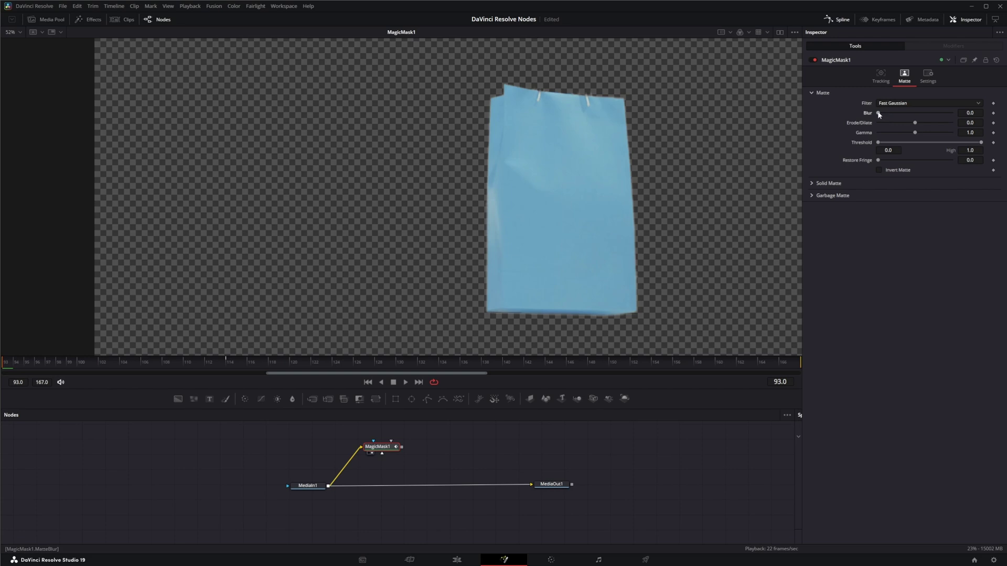
pyautogui.moveTo(880, 114); pyautogui.dragTo(865, 162)
# Toggle Invert Matte on and off, expand the Solid Matte and Garbage Matte options, and nudge MagicMask1
pyautogui.click(882, 171)
pyautogui.click(882, 170)
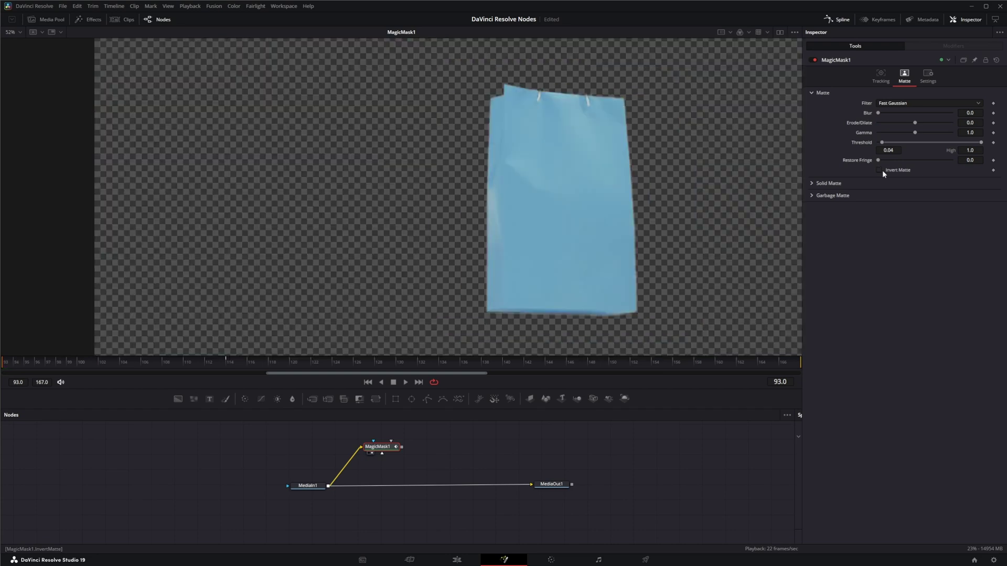
pyautogui.click(812, 183)
pyautogui.moveTo(377, 447); pyautogui.dragTo(298, 446)
# Add a Merge node between MediaIn1 and MediaOut1, feeding MagicMask1 into its foreground
pyautogui.moveTo(395, 464)
pyautogui.mouseDown()
pyautogui.moveTo(467, 471)
pyautogui.moveTo(406, 461)
pyautogui.mouseUp()
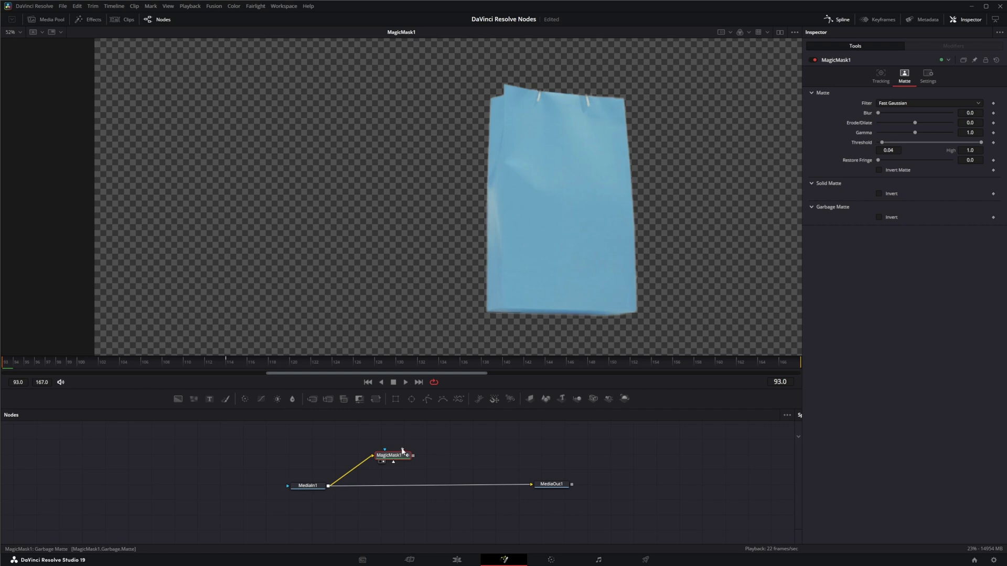
pyautogui.moveTo(388, 456); pyautogui.dragTo(359, 444)
pyautogui.moveTo(313, 401); pyautogui.dragTo(457, 489)
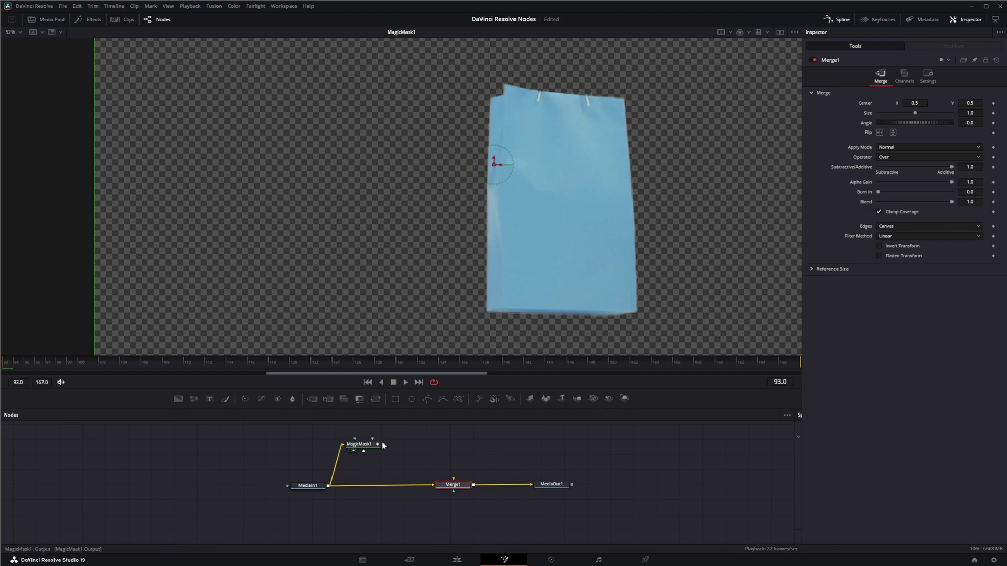
pyautogui.moveTo(384, 445); pyautogui.dragTo(455, 482)
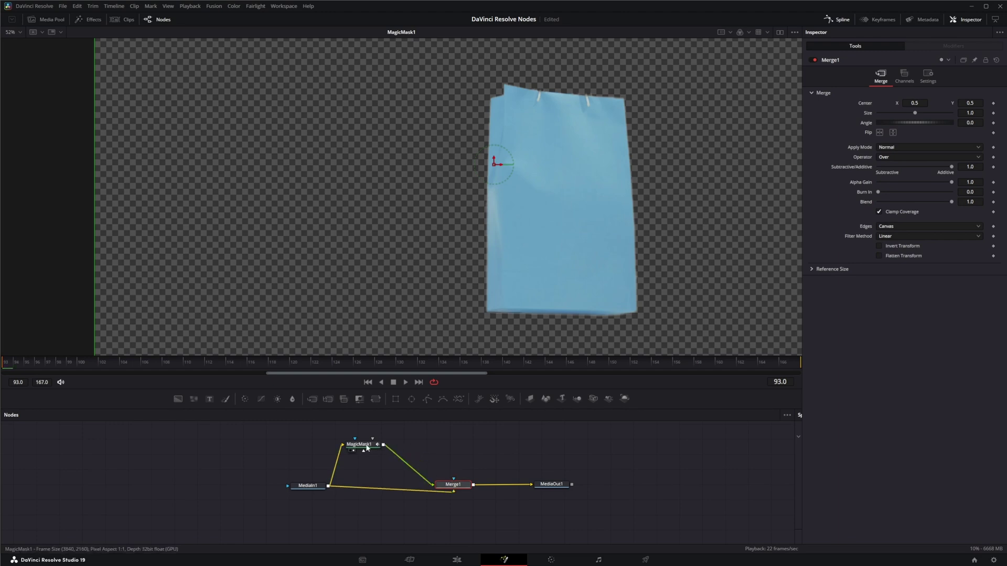
# Insert a Color Corrector between MagicMask1 and Merge1 and view MediaOut1 with the bag tinted teal
pyautogui.moveTo(364, 447); pyautogui.dragTo(451, 438)
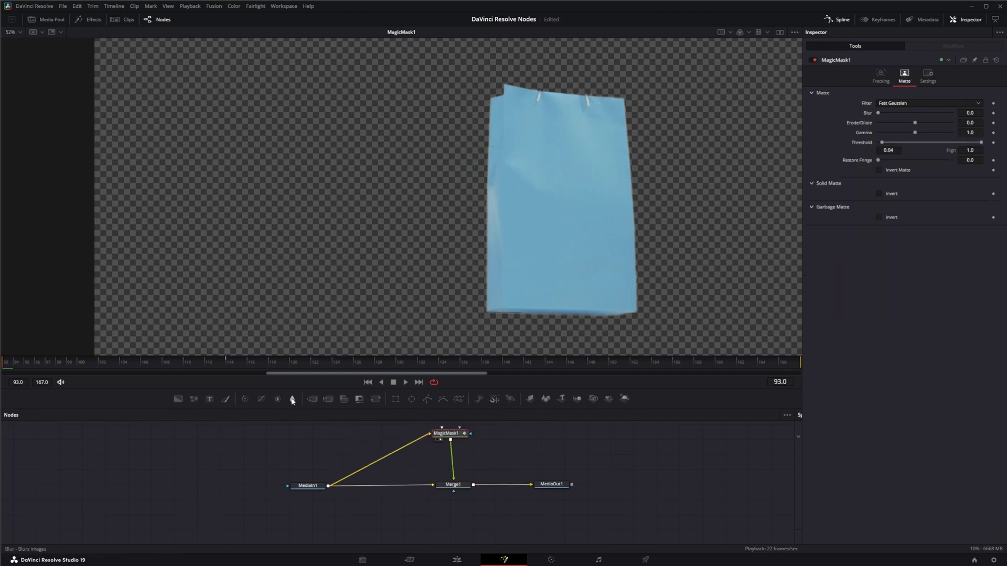
pyautogui.moveTo(245, 401); pyautogui.dragTo(455, 466)
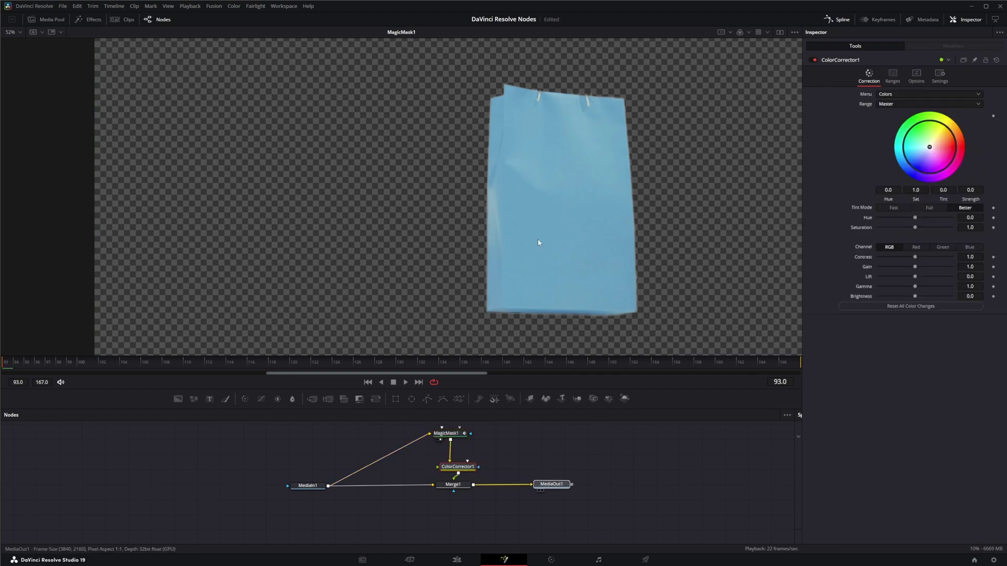
pyautogui.press('1')
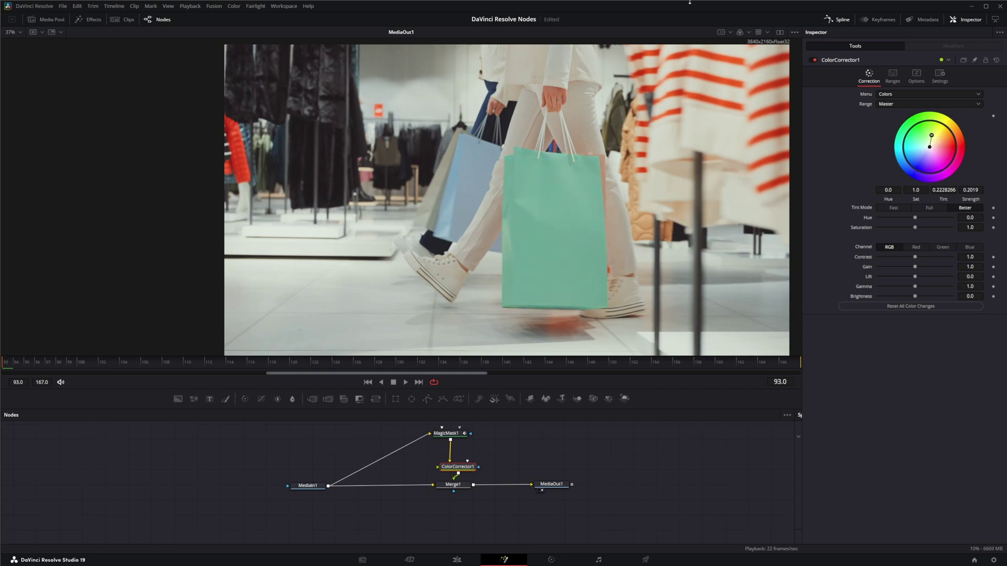
# Fit the output to the viewer, play the clip through, then return to around frame 129
pyautogui.click(20, 33)
pyautogui.click(15, 40)
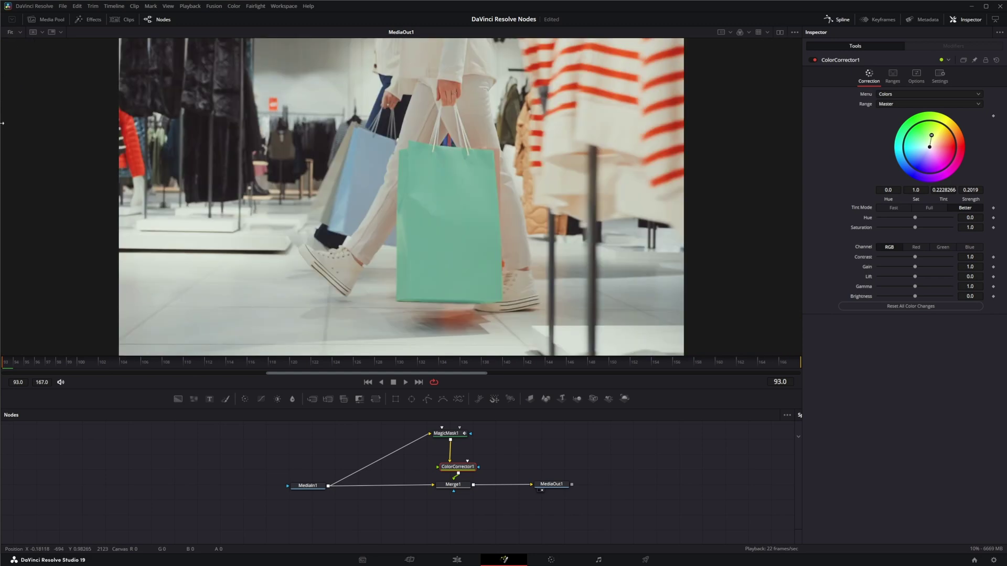
pyautogui.click(406, 382)
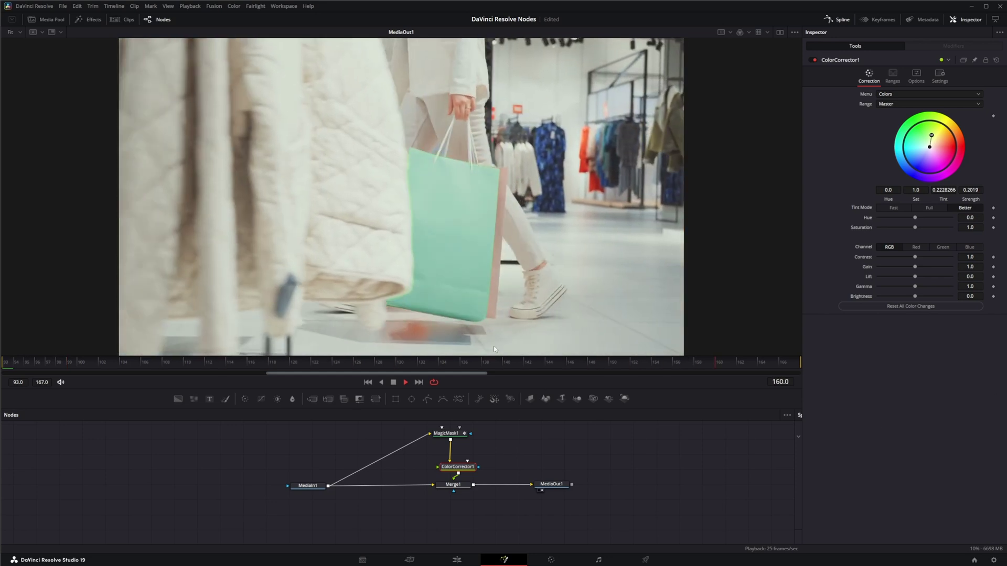
pyautogui.click(393, 383)
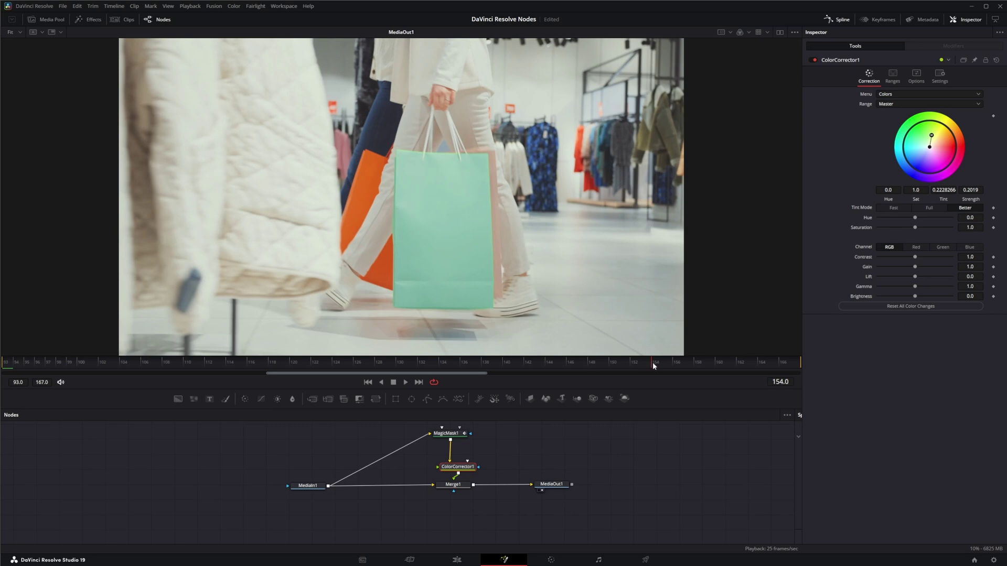
pyautogui.moveTo(651, 363); pyautogui.dragTo(438, 374)
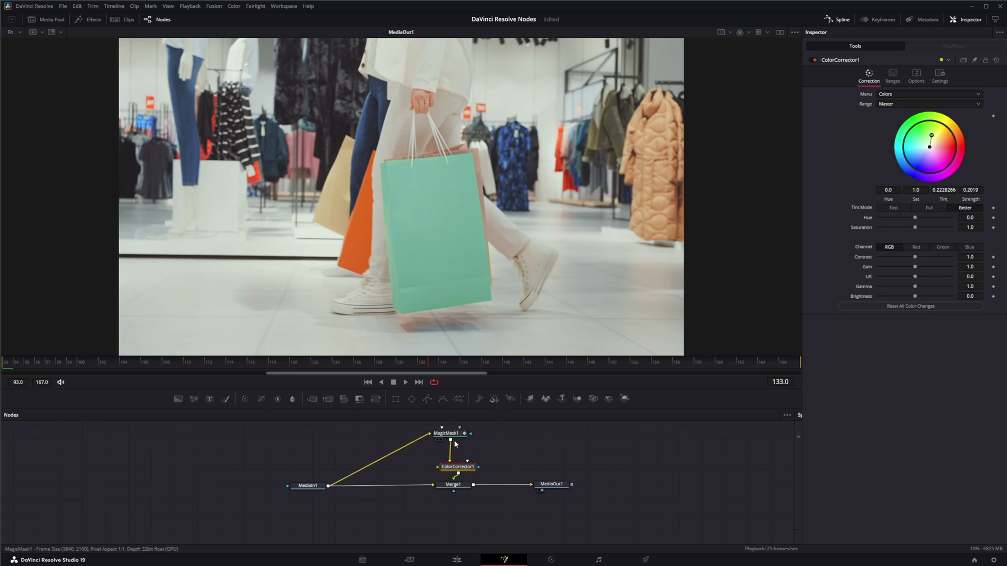
# View MagicMask1's alpha channel and scrub to frame 150, where a stray patch appears
pyautogui.click(439, 439)
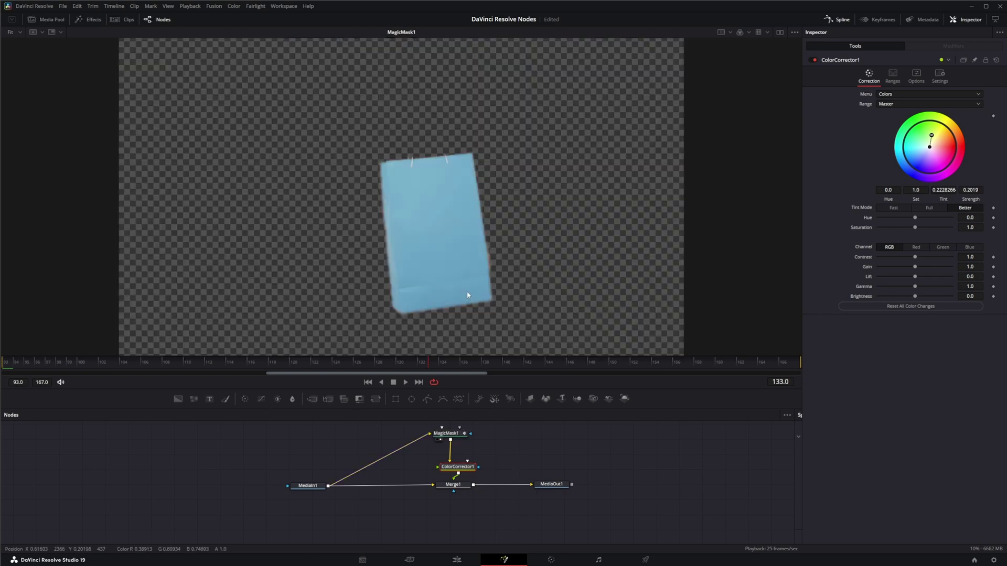
pyautogui.click(740, 32)
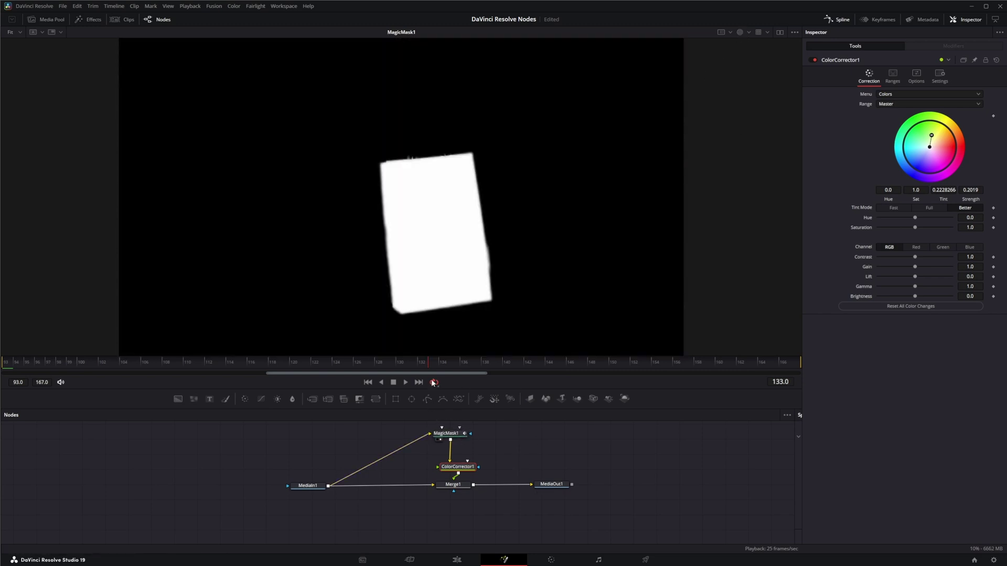
pyautogui.moveTo(428, 368); pyautogui.dragTo(612, 382)
pyautogui.scroll(-2, 546, 448)
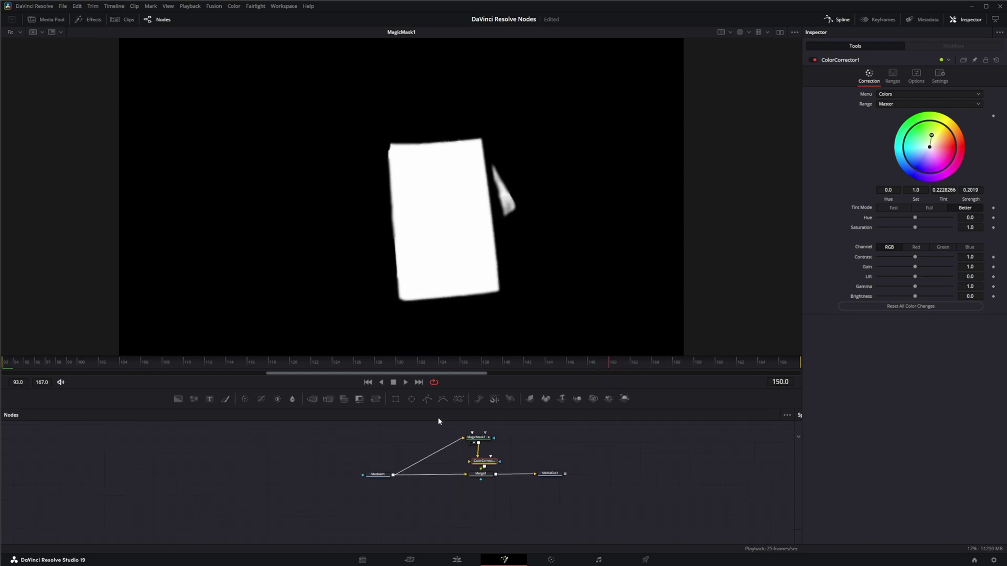
# Add a Polygon node and draw a closed shape around the stray patch beside the bag
pyautogui.moveTo(427, 399); pyautogui.dragTo(565, 439)
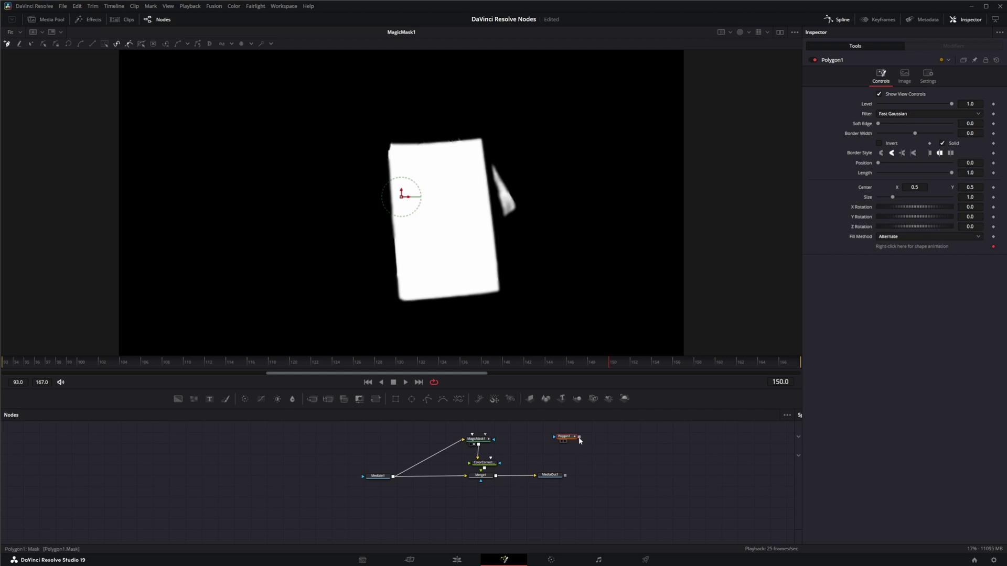
pyautogui.click(486, 144)
pyautogui.click(499, 231)
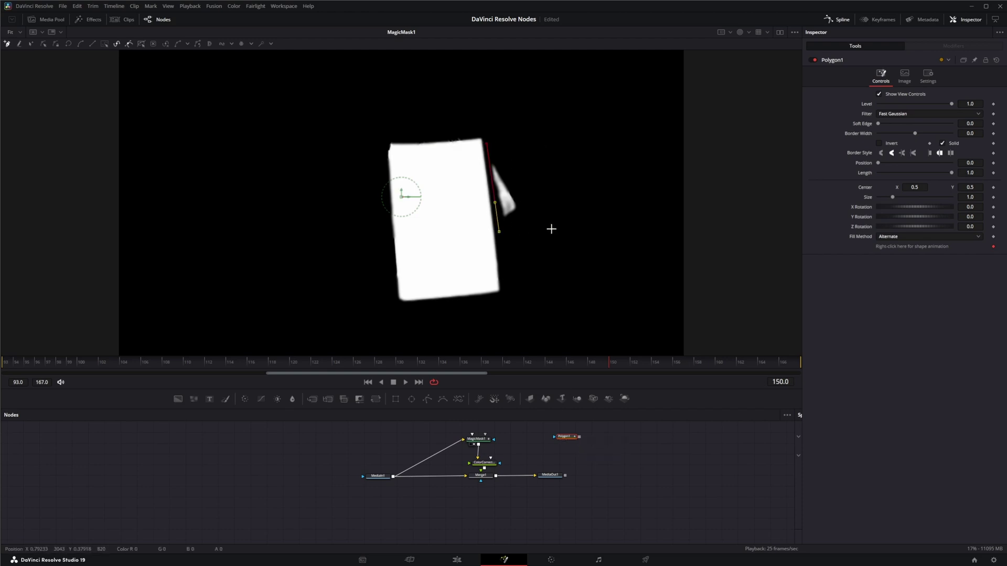
pyautogui.click(535, 120)
pyautogui.click(488, 144)
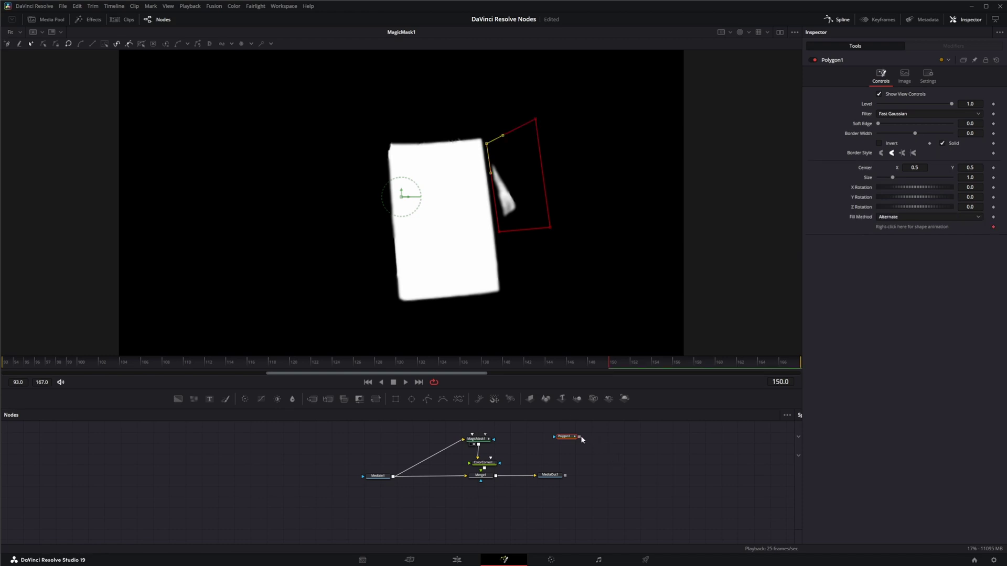
# Connect Polygon1 to MagicMask1's mask input and tidy its position in the graph
pyautogui.moveTo(579, 437); pyautogui.dragTo(597, 439)
pyautogui.moveTo(519, 435); pyautogui.dragTo(494, 439)
pyautogui.moveTo(570, 439); pyautogui.dragTo(568, 435)
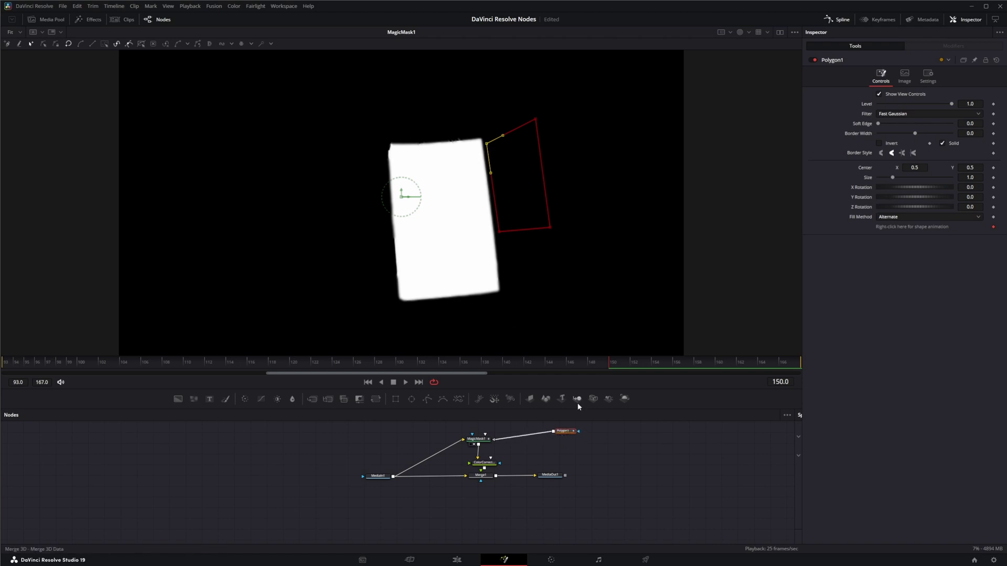
# Keyframe Polygon1's Center over the patch at frame 150 and far right at frames 149 and 151
pyautogui.click(993, 168)
pyautogui.click(603, 363)
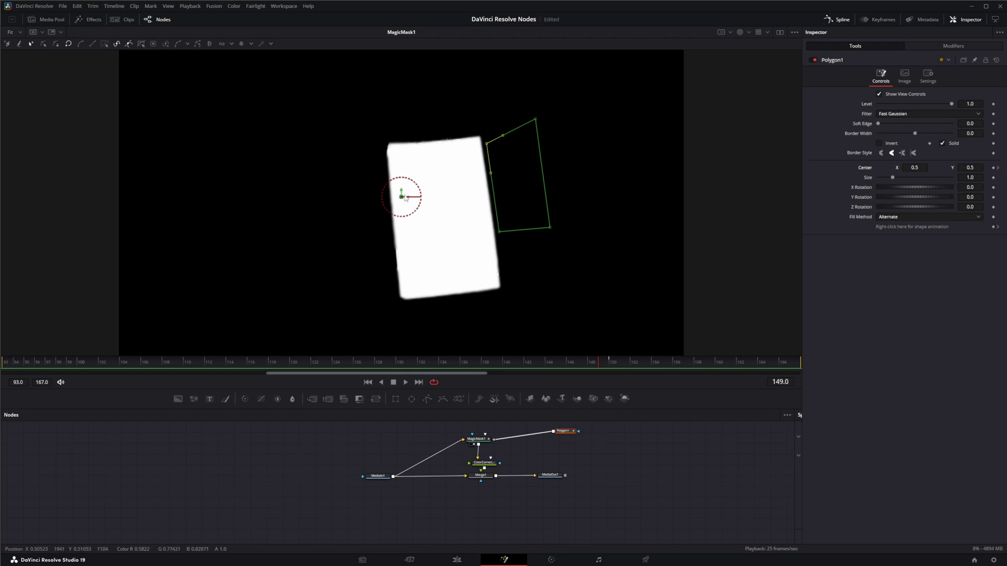
pyautogui.moveTo(406, 200); pyautogui.dragTo(625, 201)
pyautogui.click(618, 363)
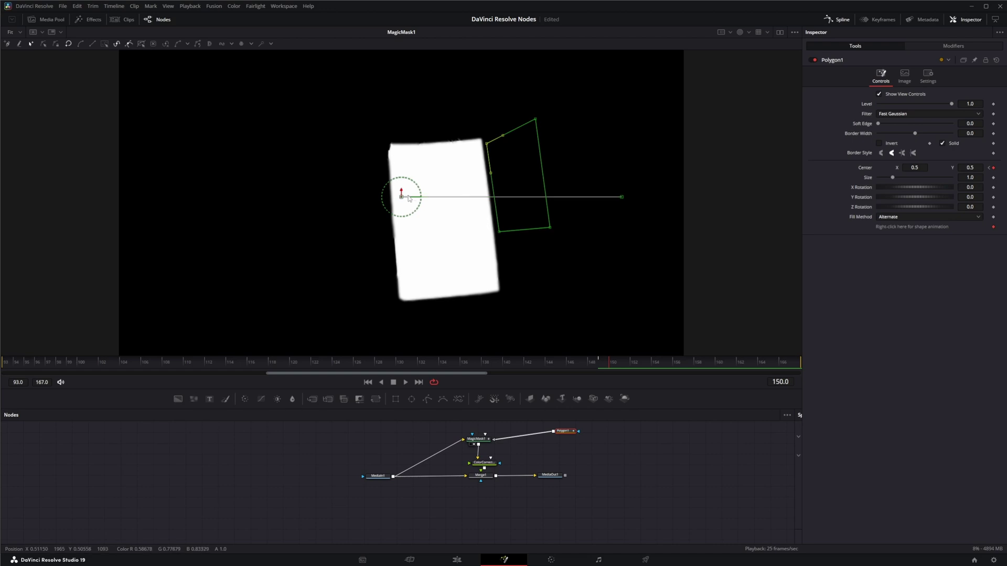
pyautogui.moveTo(409, 198)
pyautogui.mouseDown()
pyautogui.moveTo(480, 199)
pyautogui.moveTo(412, 199)
pyautogui.moveTo(411, 215)
pyautogui.mouseUp()
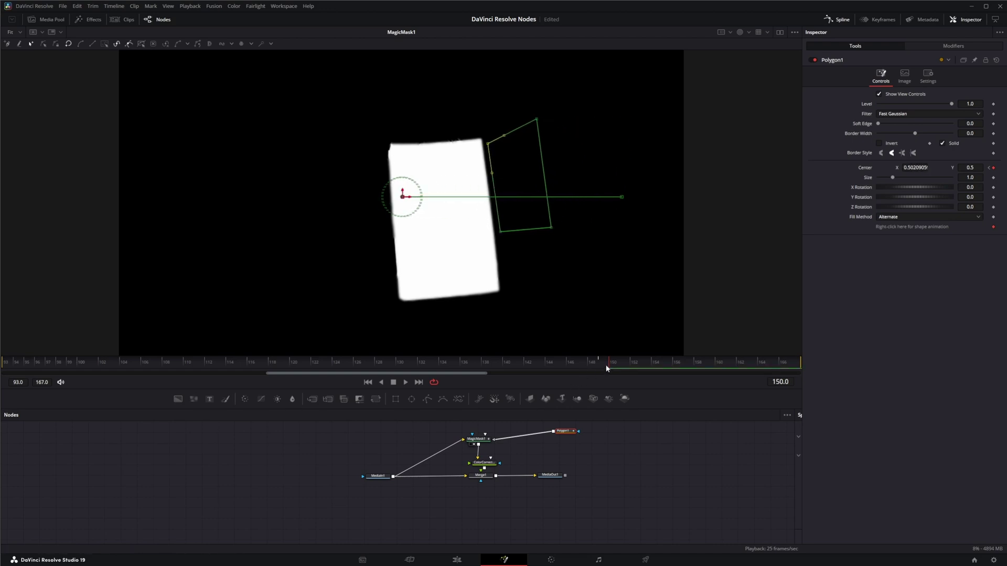
pyautogui.moveTo(610, 366); pyautogui.dragTo(621, 365)
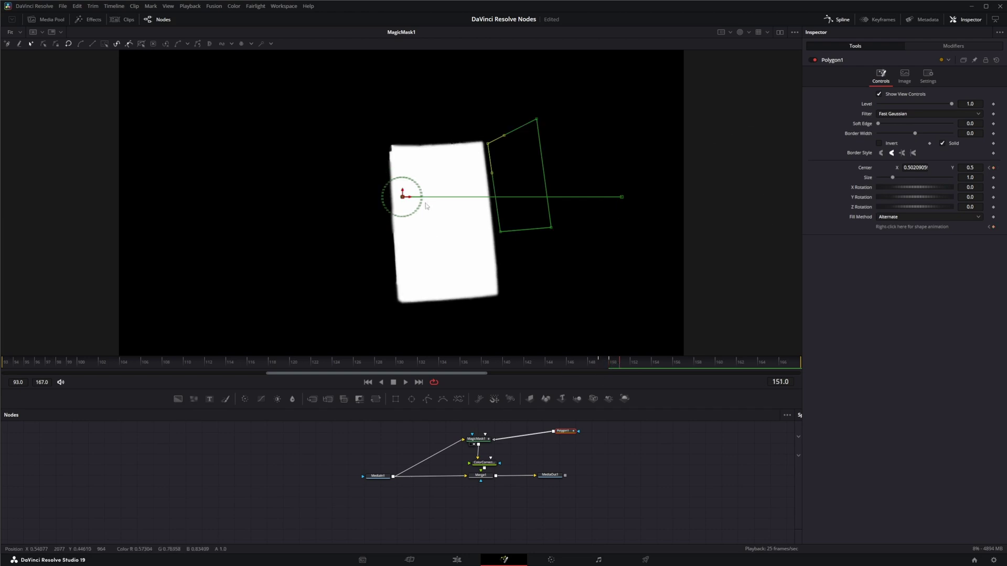
pyautogui.moveTo(414, 200); pyautogui.dragTo(625, 206)
pyautogui.moveTo(621, 363); pyautogui.dragTo(466, 379)
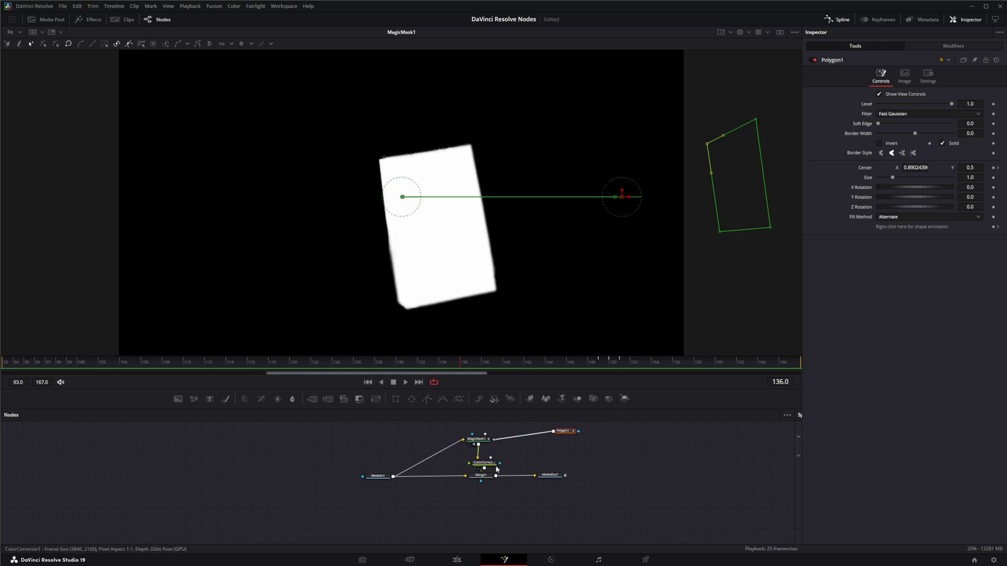
# View MediaOut1 in full colour, play the teal-bag result, then return the playhead to frame 93
pyautogui.press('1')
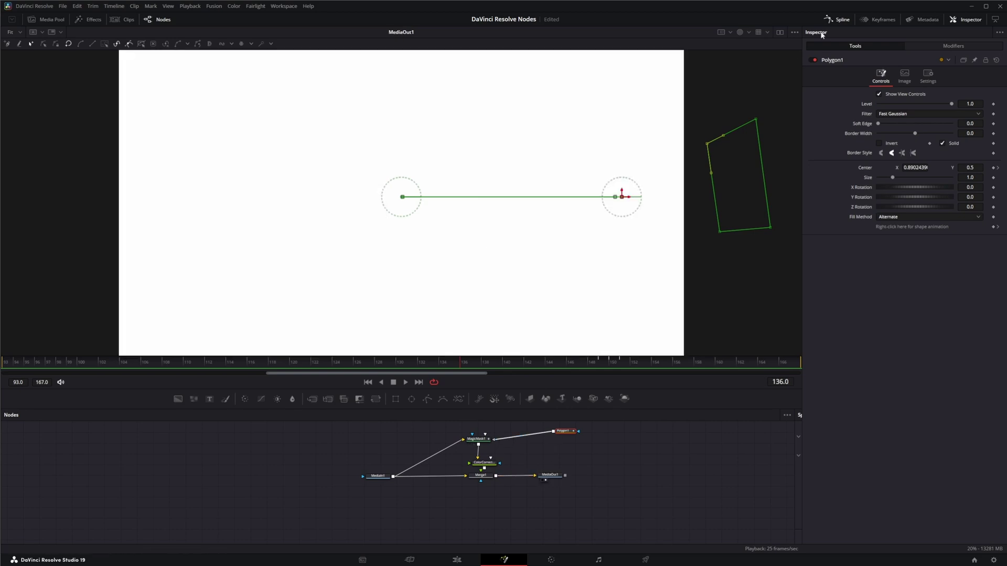
pyautogui.click(741, 33)
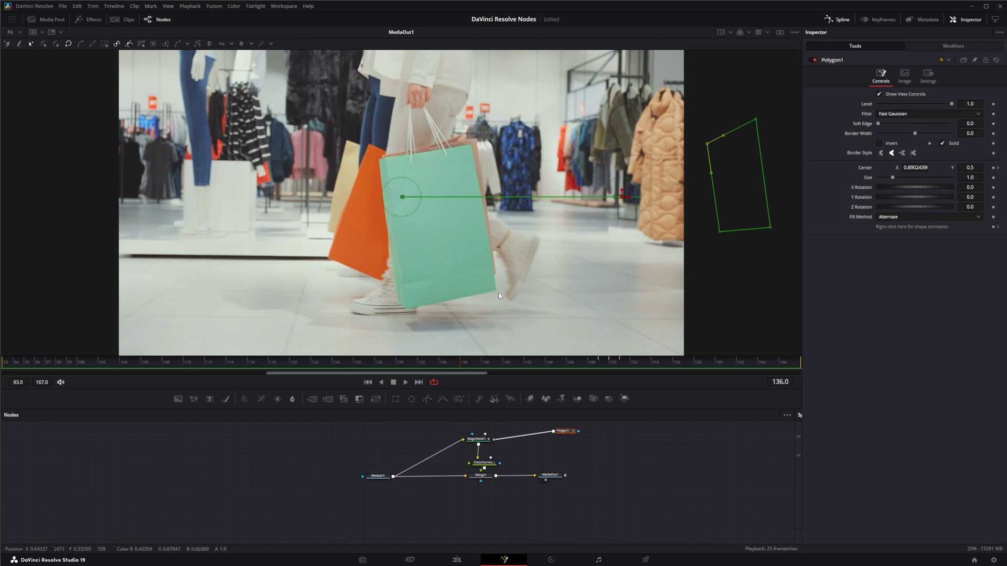
pyautogui.moveTo(378, 476); pyautogui.dragTo(358, 478)
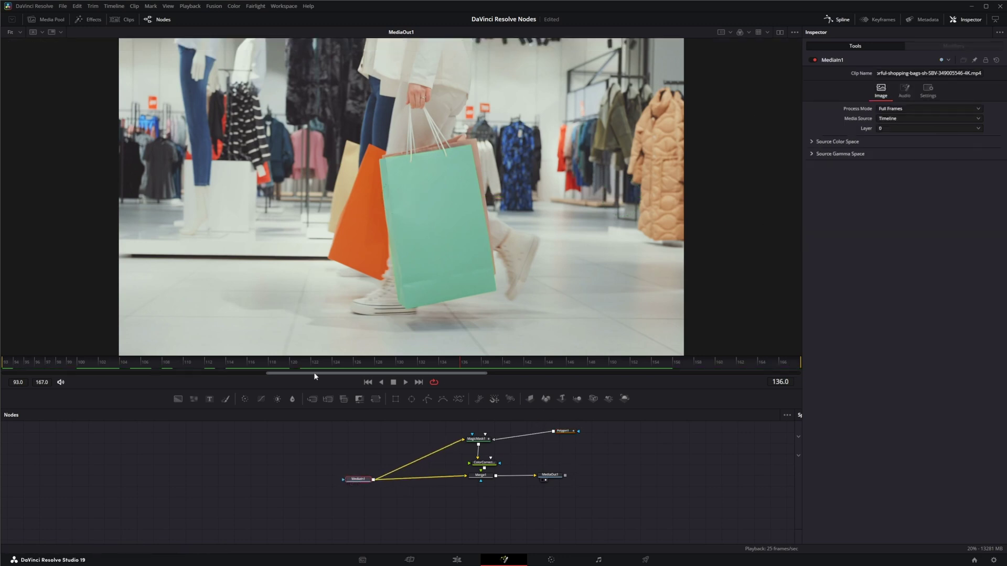
pyautogui.click(407, 382)
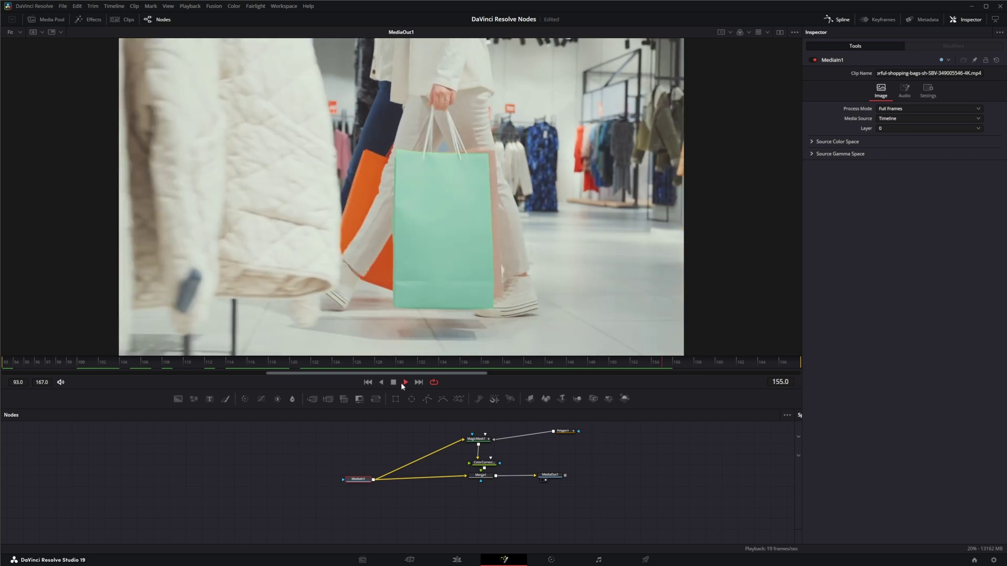
pyautogui.click(393, 382)
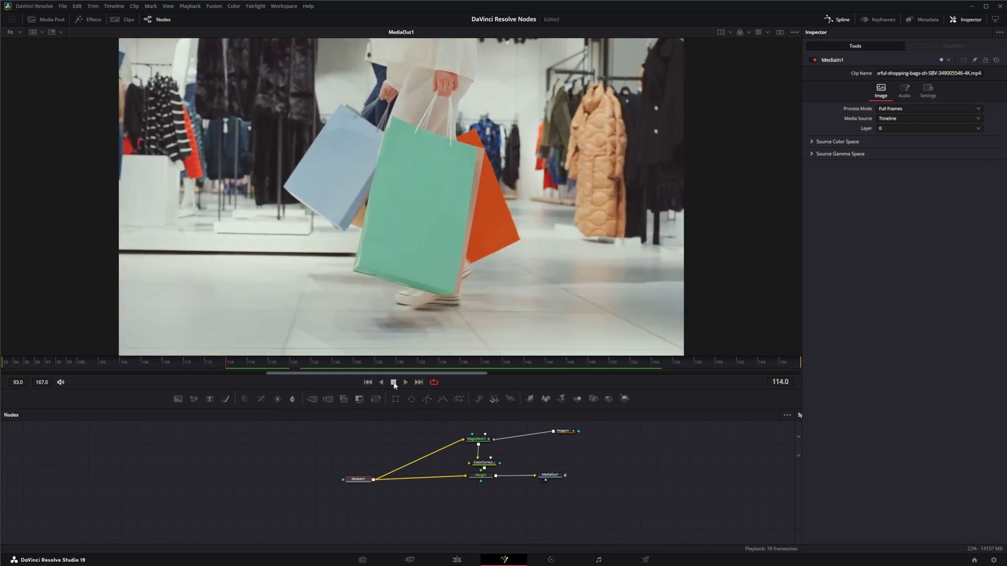
pyautogui.click(220, 363)
pyautogui.moveTo(225, 365); pyautogui.dragTo(1, 370)
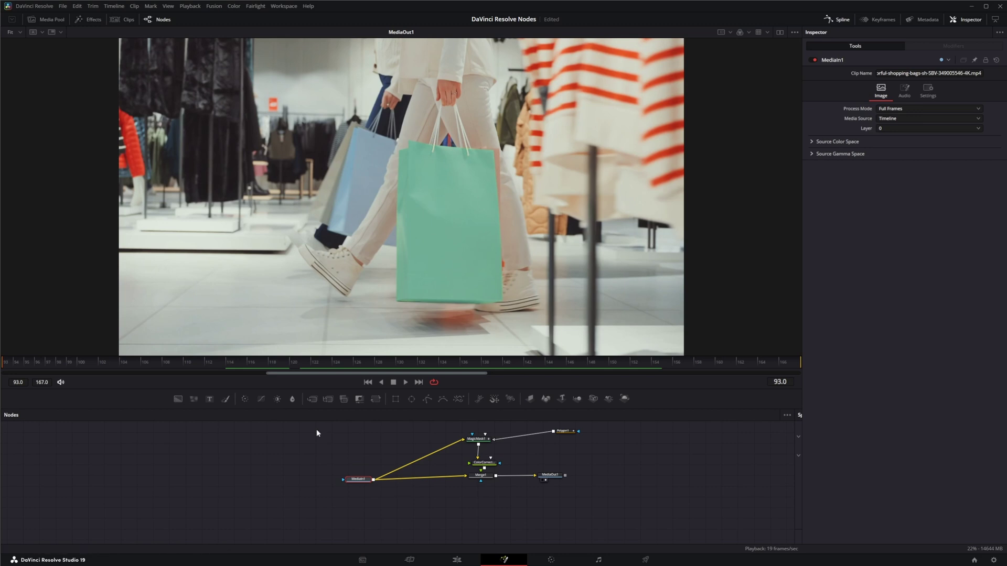
# Add an unconnected PlanarTracker node through the Select Tool search
pyautogui.press('1')
pyautogui.moveTo(359, 479); pyautogui.dragTo(351, 478)
pyautogui.click(285, 451)
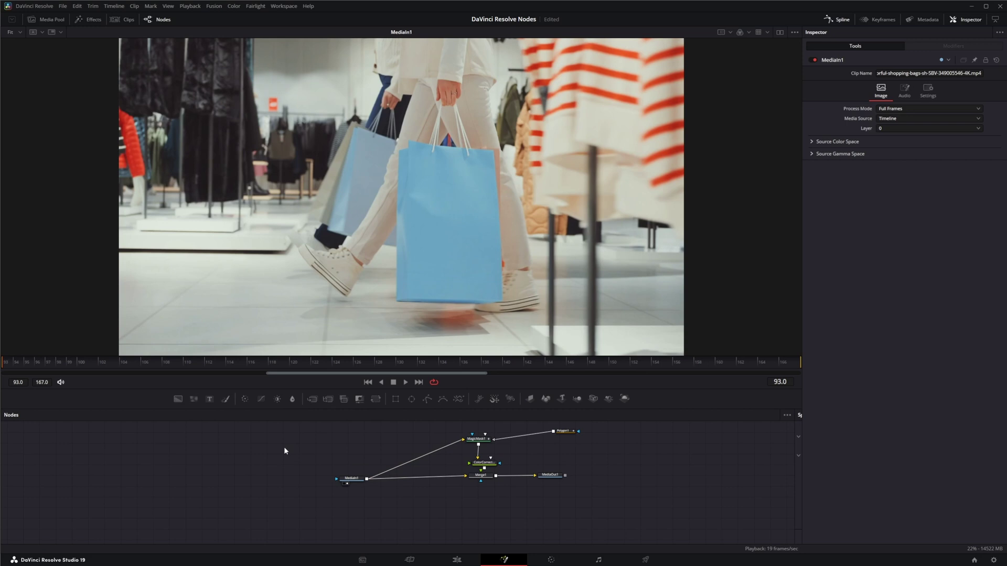
pyautogui.hotkey('shift', 'space')
pyautogui.write('magi')
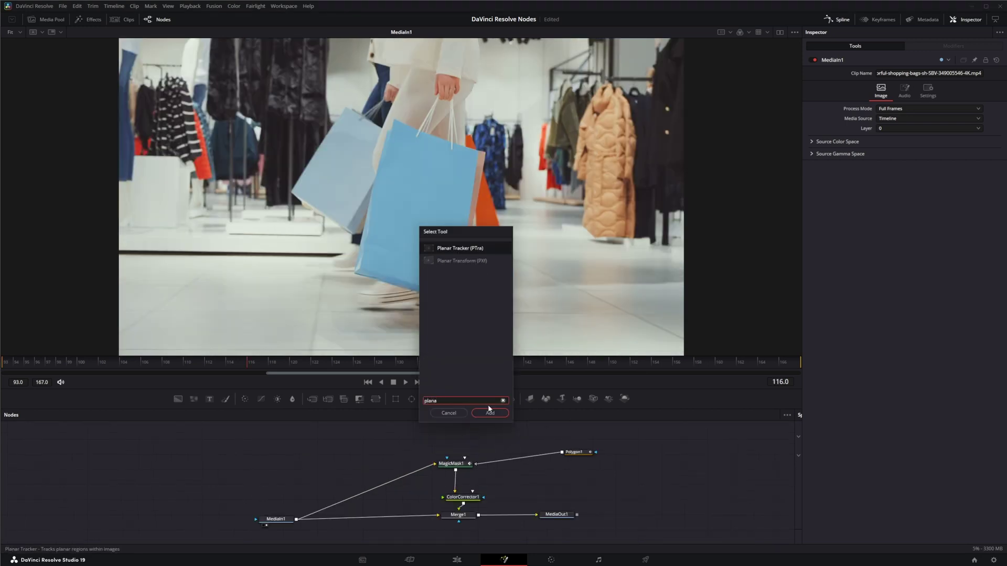
pyautogui.click(490, 413)
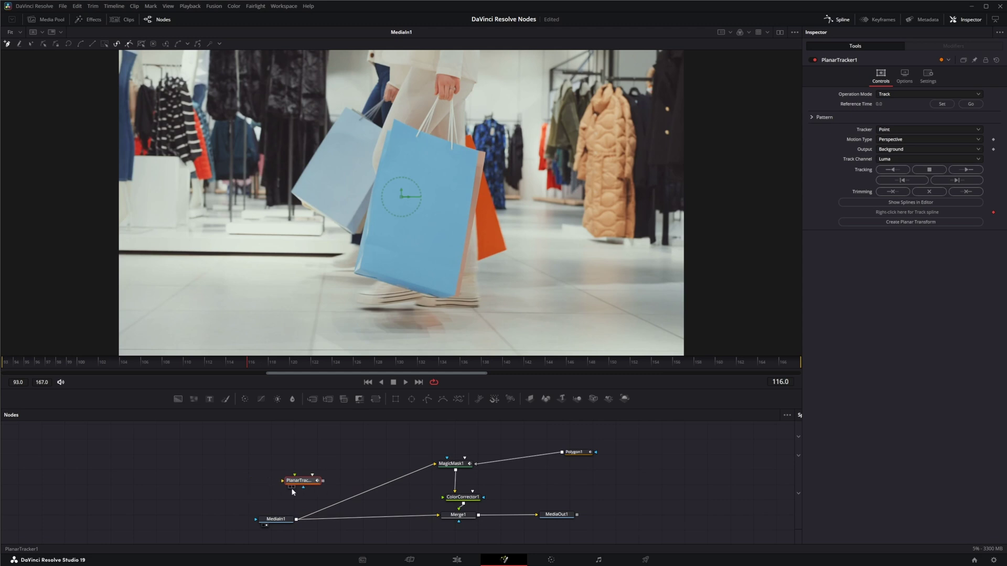
# Feed MediaIn1 into PlanarTracker1, view it, and set the reference frame to 93
pyautogui.moveTo(296, 520); pyautogui.dragTo(305, 485)
pyautogui.press('1')
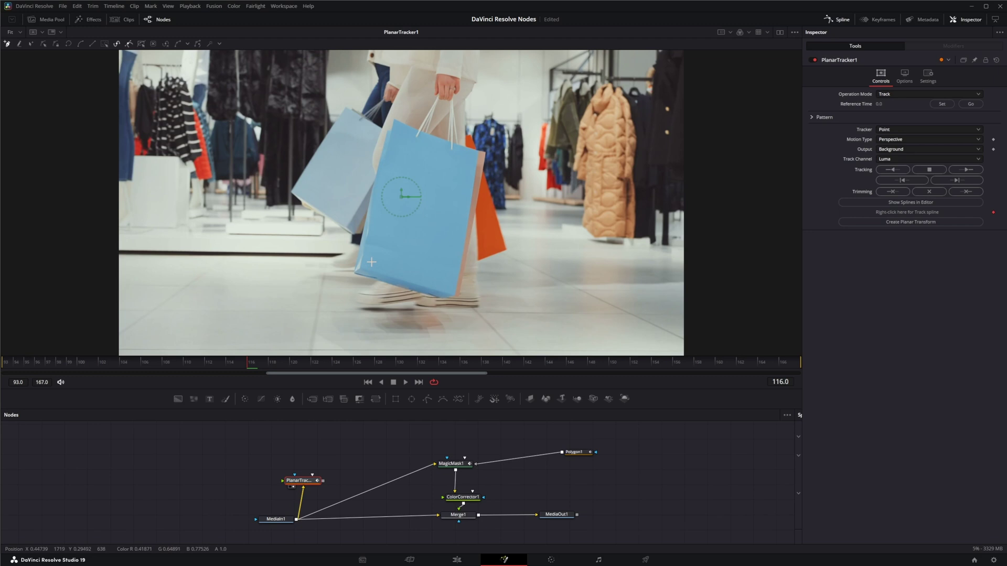
pyautogui.click(369, 382)
pyautogui.click(942, 104)
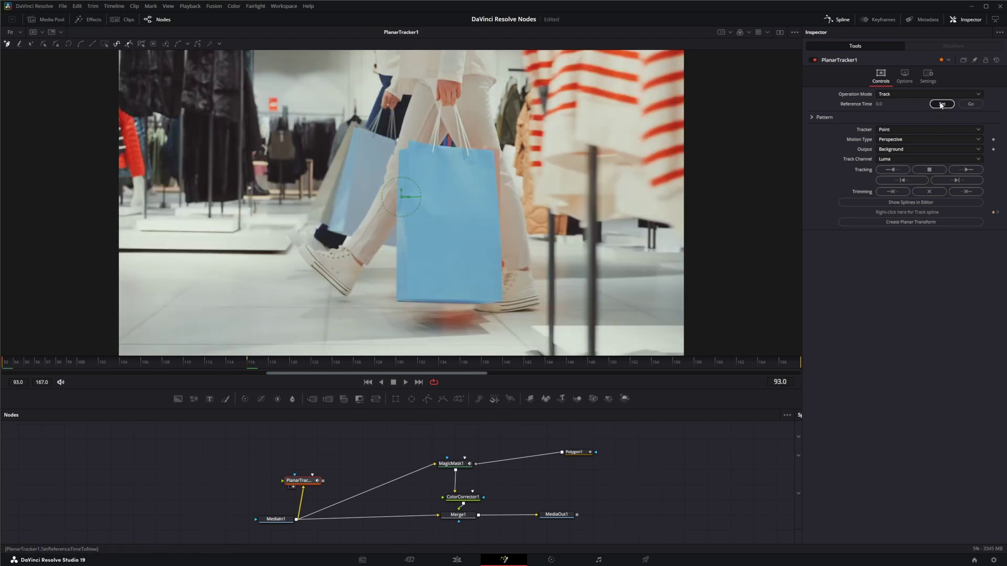
# Draw a four-corner track shape around the front bag
pyautogui.click(415, 152)
pyautogui.click(413, 294)
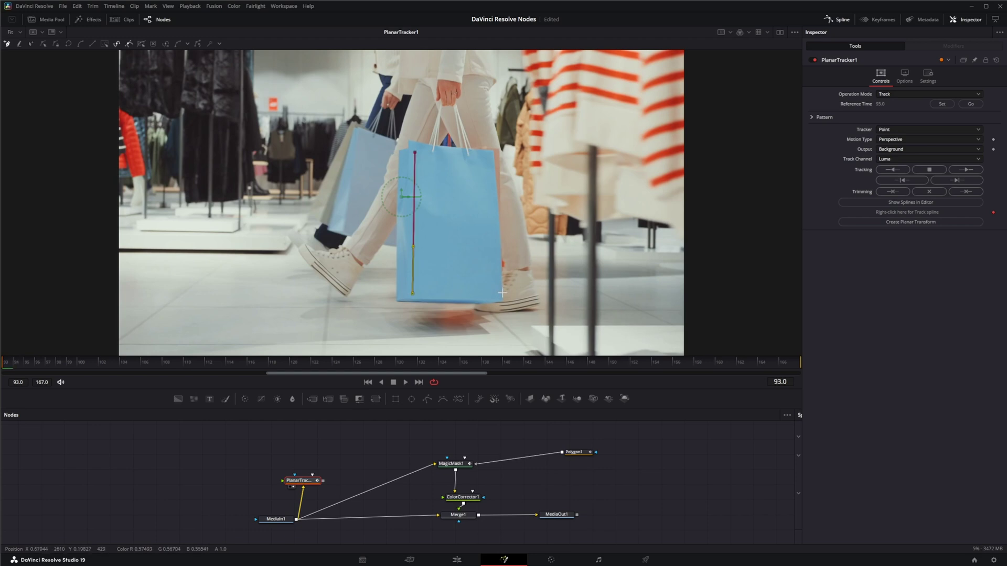
pyautogui.click(495, 294)
pyautogui.click(488, 162)
pyautogui.click(415, 152)
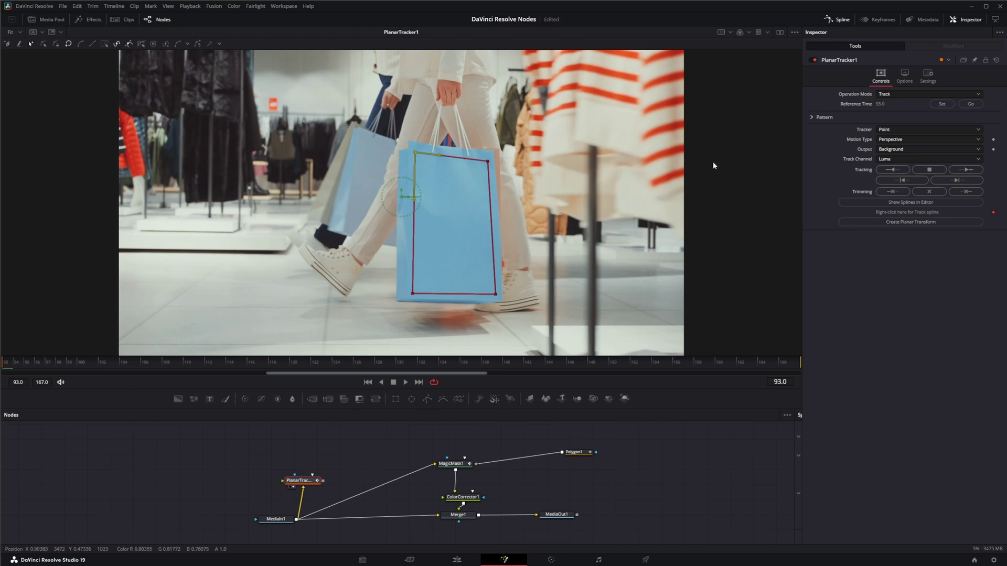
# Set the tracker to Hybrid Point/Area with Affine (TRS + shear) motion
pyautogui.click(888, 130)
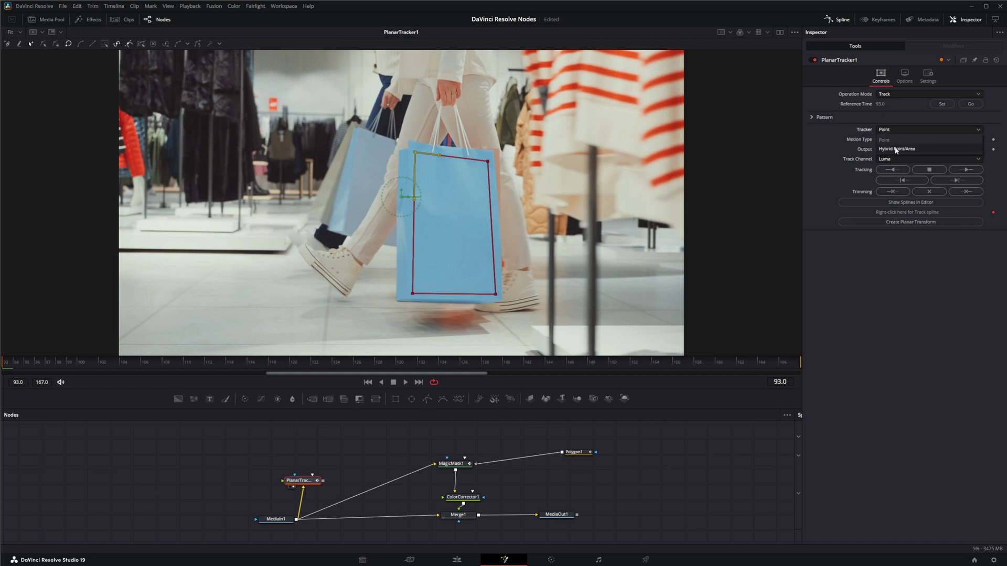
pyautogui.click(896, 149)
pyautogui.click(889, 140)
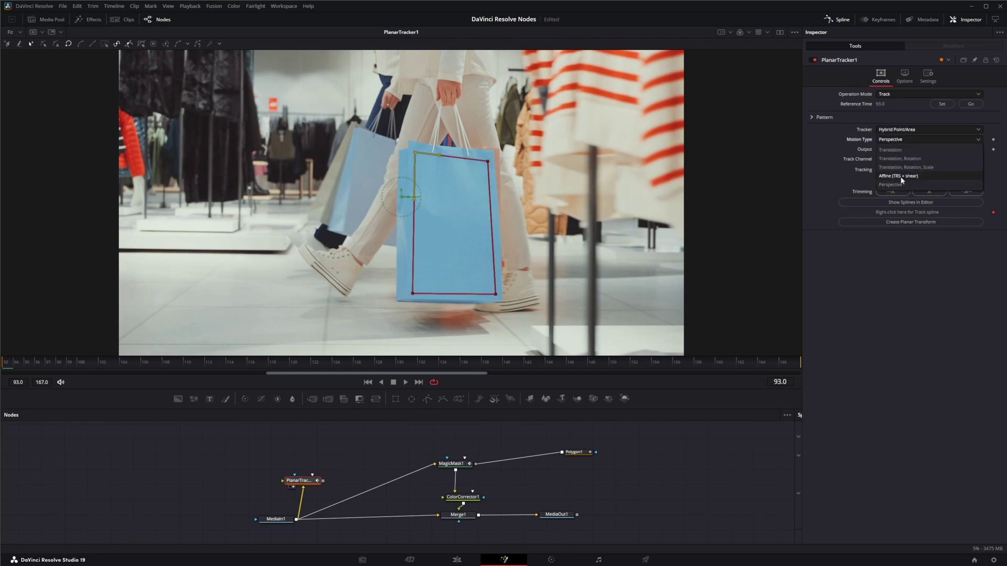
pyautogui.click(902, 177)
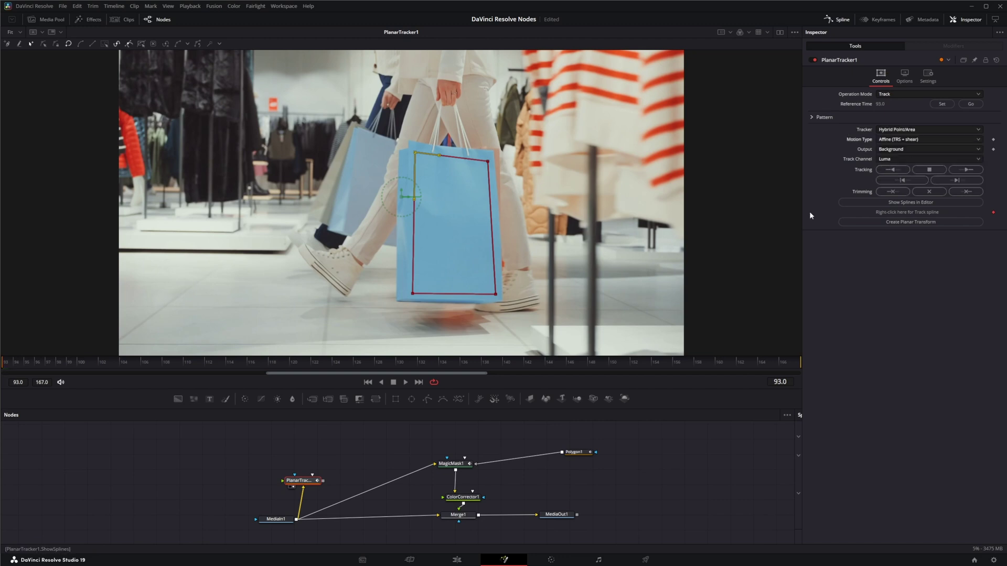
# Track the bag forward, scrub to confirm the track fails, and delete PlanarTracker1
pyautogui.click(966, 170)
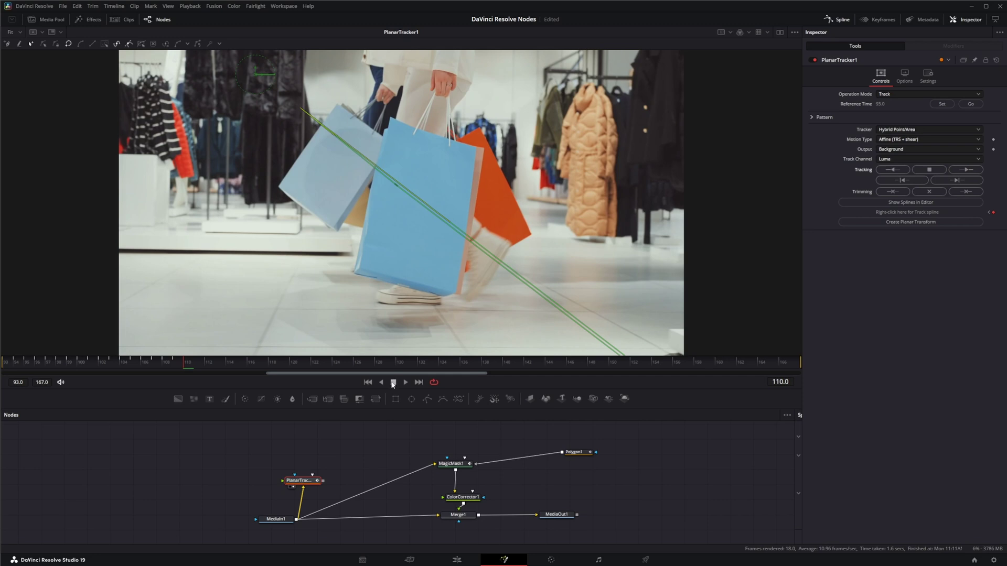
pyautogui.moveTo(180, 366); pyautogui.dragTo(28, 370)
pyautogui.moveTo(240, 447); pyautogui.dragTo(333, 487)
pyautogui.press('Delete')
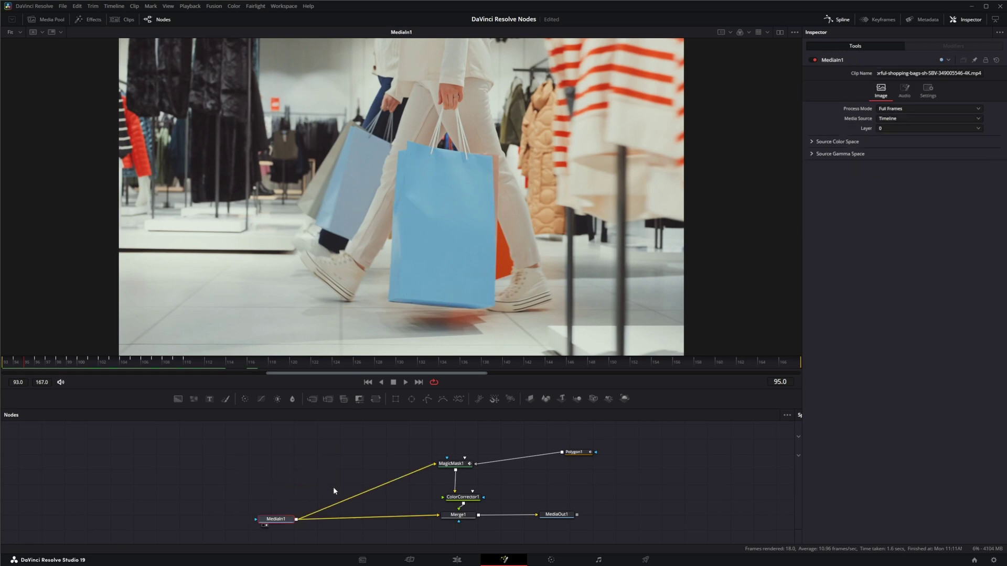
# Add a Mocha Pro node by searching 'moch' in the tool search
pyautogui.click(256, 464)
pyautogui.hotkey('shift', 'space')
pyautogui.write('plana')
pyautogui.press('BackSpace')
pyautogui.press('BackSpace')
pyautogui.press('BackSpace')
pyautogui.press('BackSpace')
pyautogui.press('BackSpace')
pyautogui.write('moch')
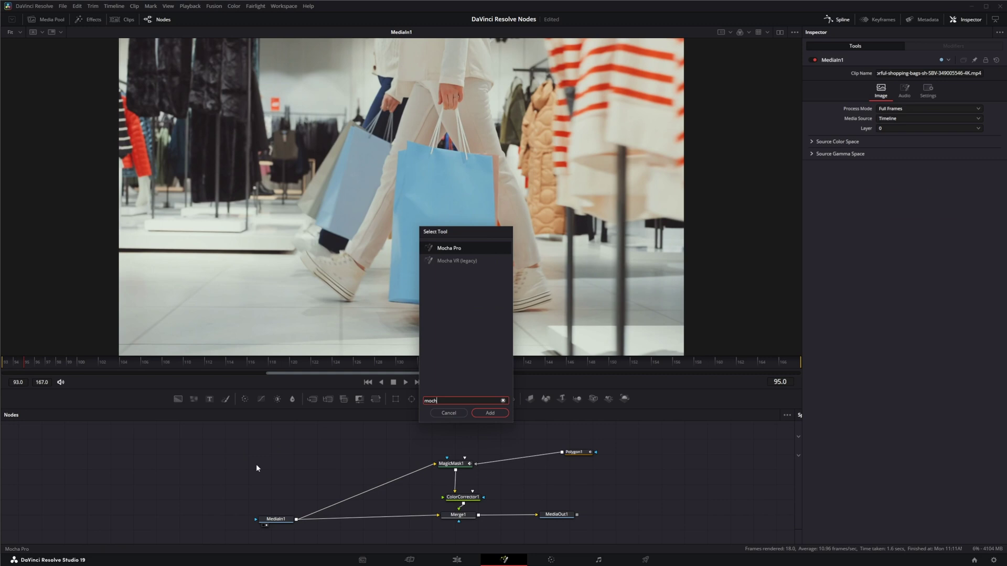
pyautogui.press('Return')
# Connect MediaIn1 to MochaPro1 and launch its Mocha UI
pyautogui.moveTo(262, 466); pyautogui.dragTo(295, 467)
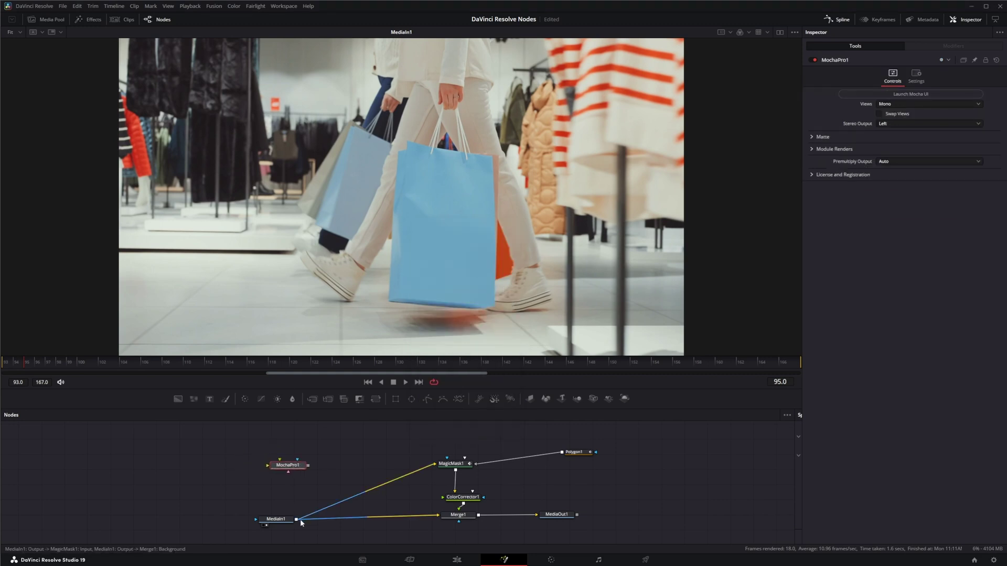
pyautogui.moveTo(296, 519); pyautogui.dragTo(289, 470)
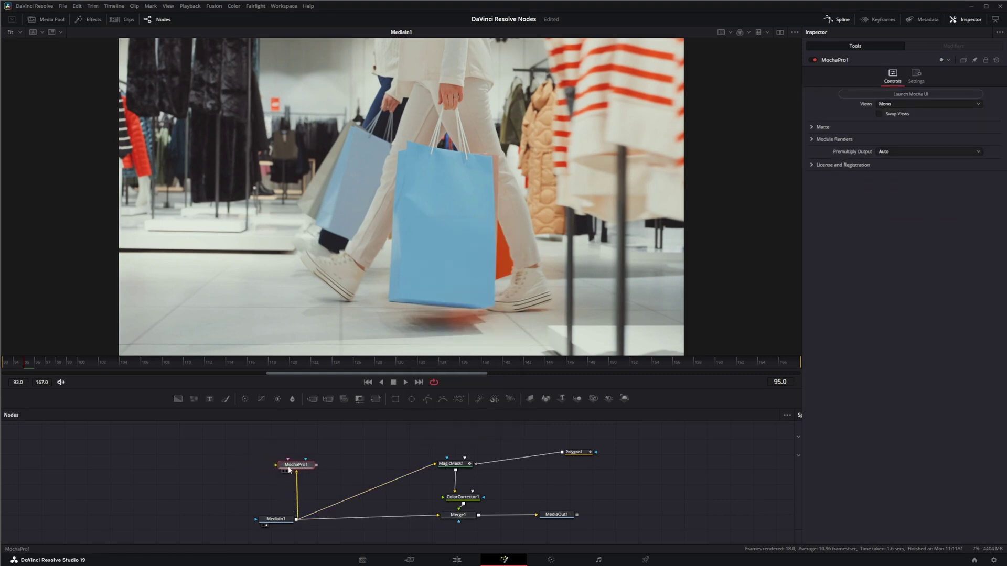
pyautogui.click(891, 95)
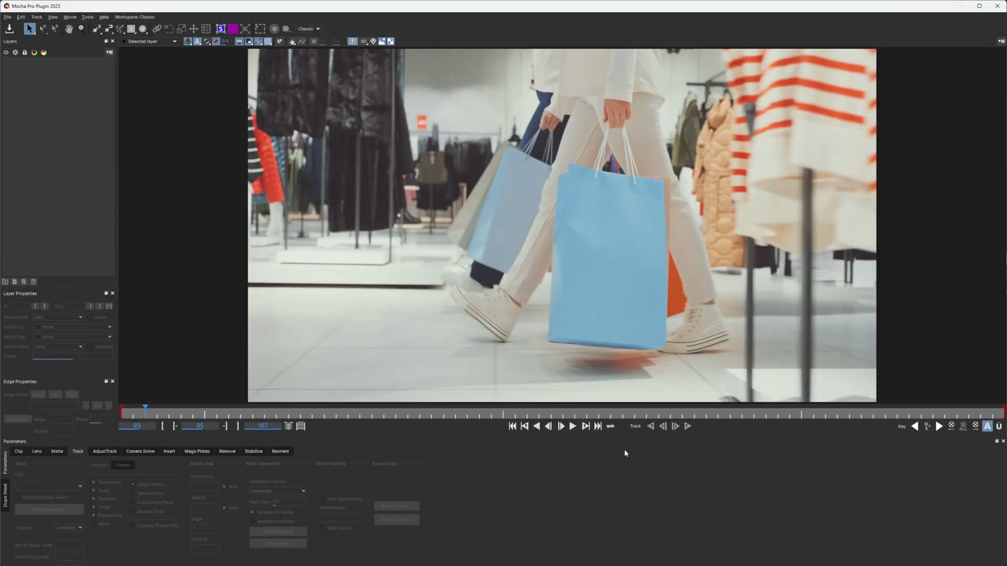
# At frame 93, outline the front blue bag with a closed four-point X-Spline shape
pyautogui.click(512, 426)
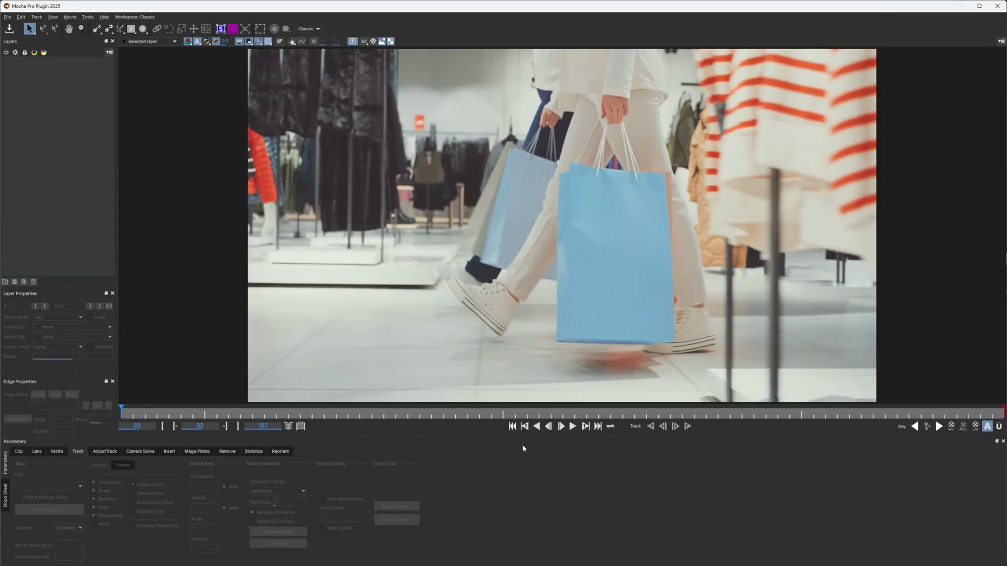
pyautogui.click(96, 29)
pyautogui.click(576, 183)
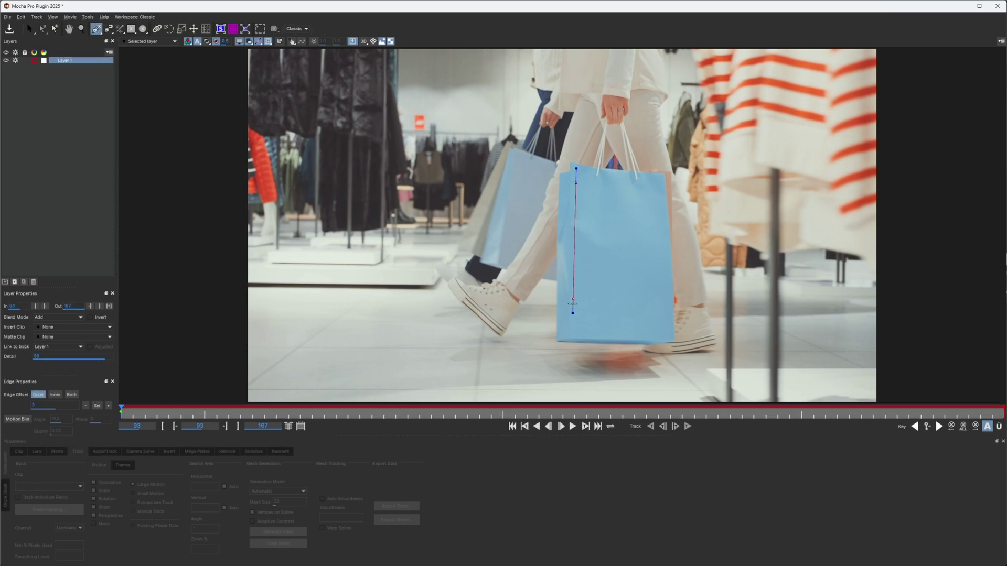
pyautogui.click(576, 329)
pyautogui.click(667, 332)
pyautogui.click(662, 190)
pyautogui.rightClick(662, 190)
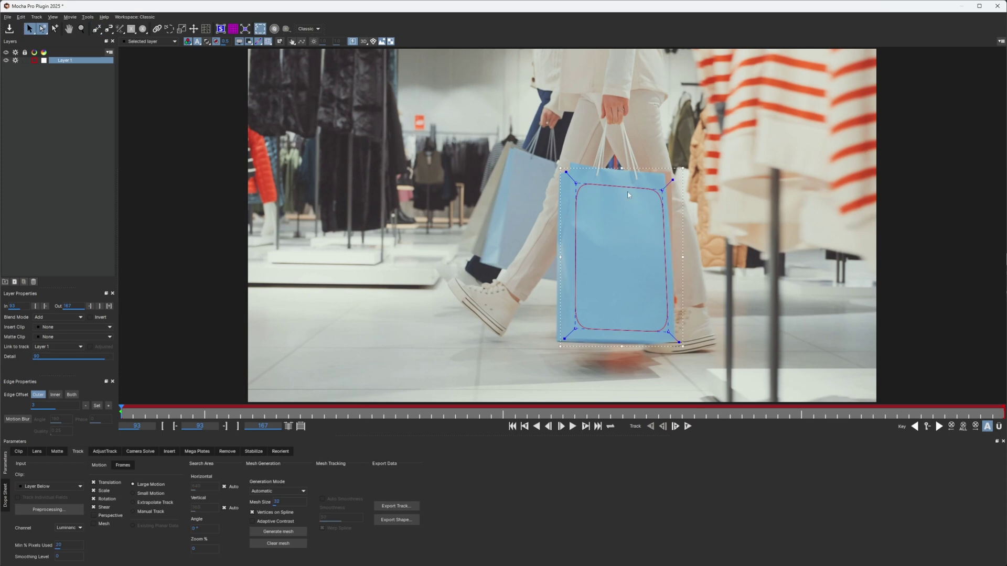
# Track the bag shape forward until frame 161, then scrub back to frame 98
pyautogui.click(688, 427)
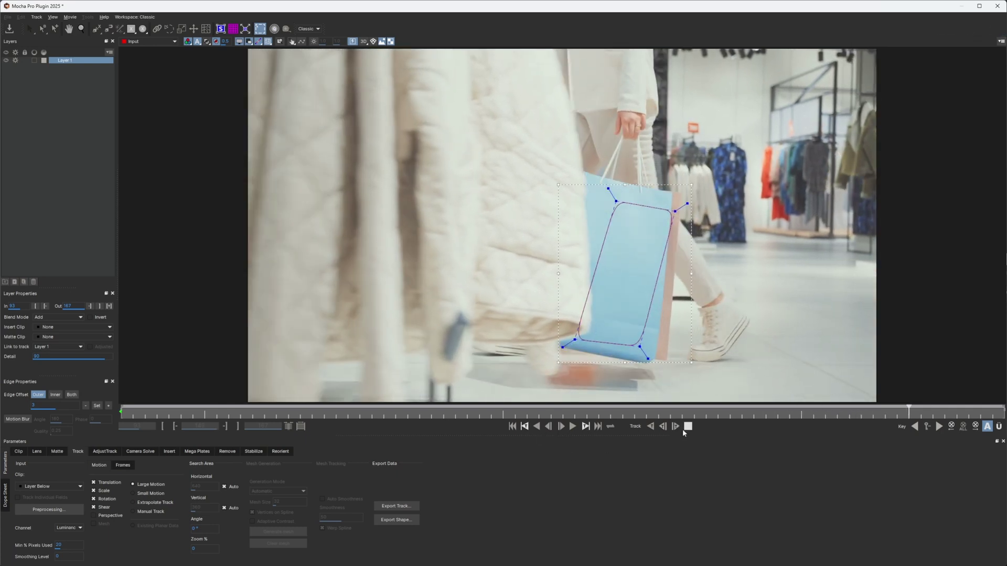
pyautogui.click(689, 427)
pyautogui.moveTo(931, 413); pyautogui.dragTo(184, 426)
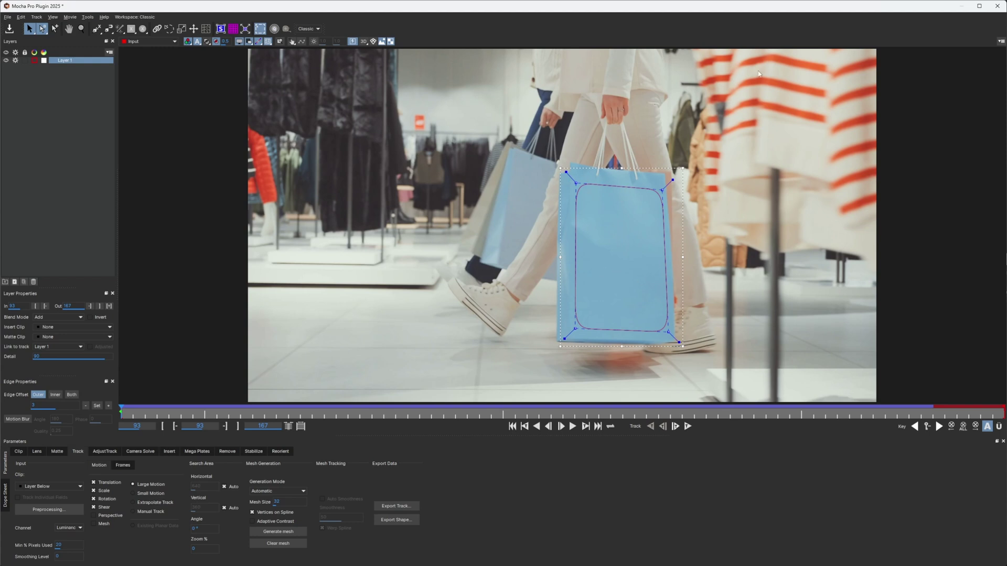
# Close Mocha without saving and delete the MochaPro1 node
pyautogui.click(997, 6)
pyautogui.click(534, 303)
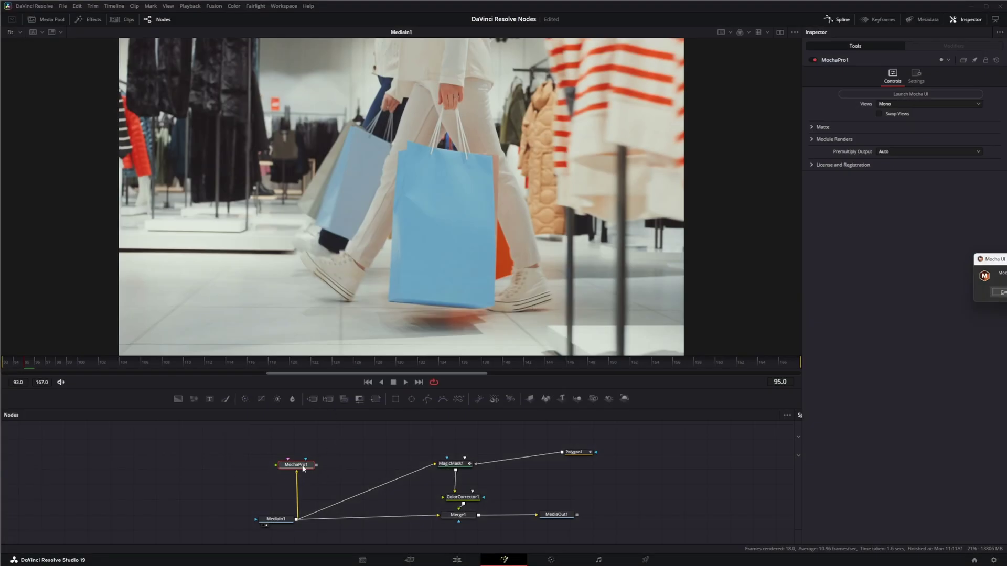
pyautogui.press('Delete')
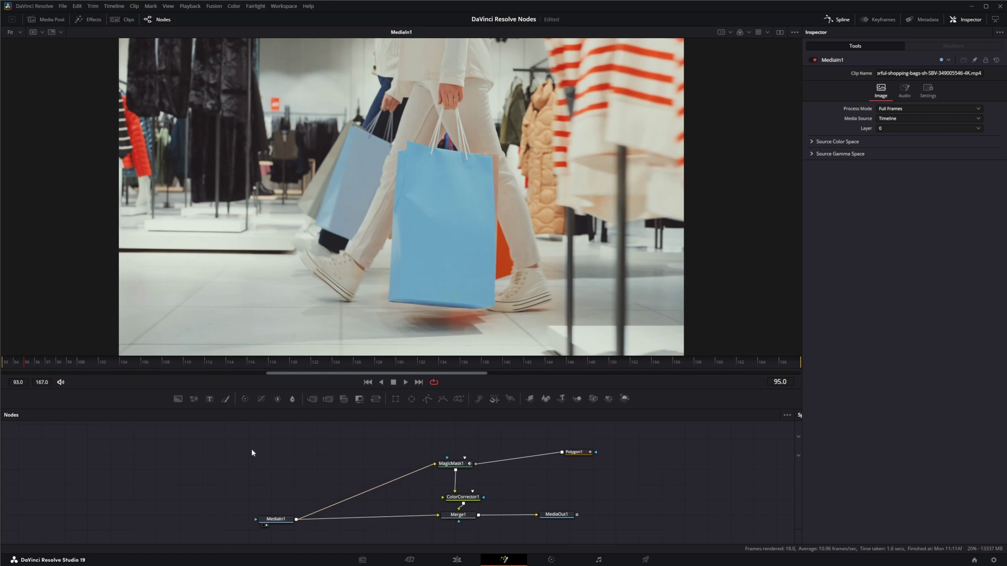
# Add a Bitmap node beside MediaIn1, connect MediaIn1 to it, and view Bitmap1
pyautogui.hotkey('shift', 'space')
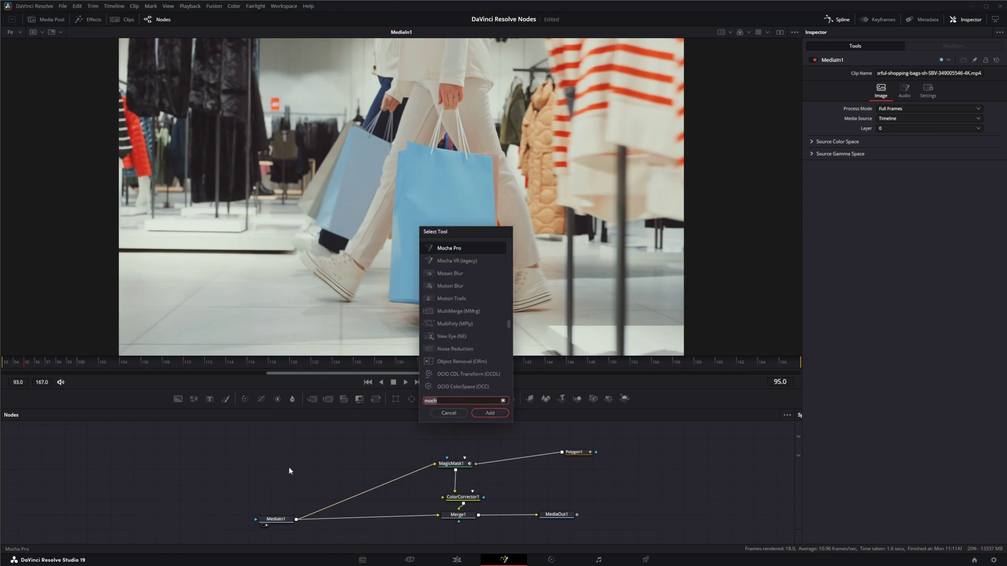
pyautogui.write('bitmap')
pyautogui.press('Return')
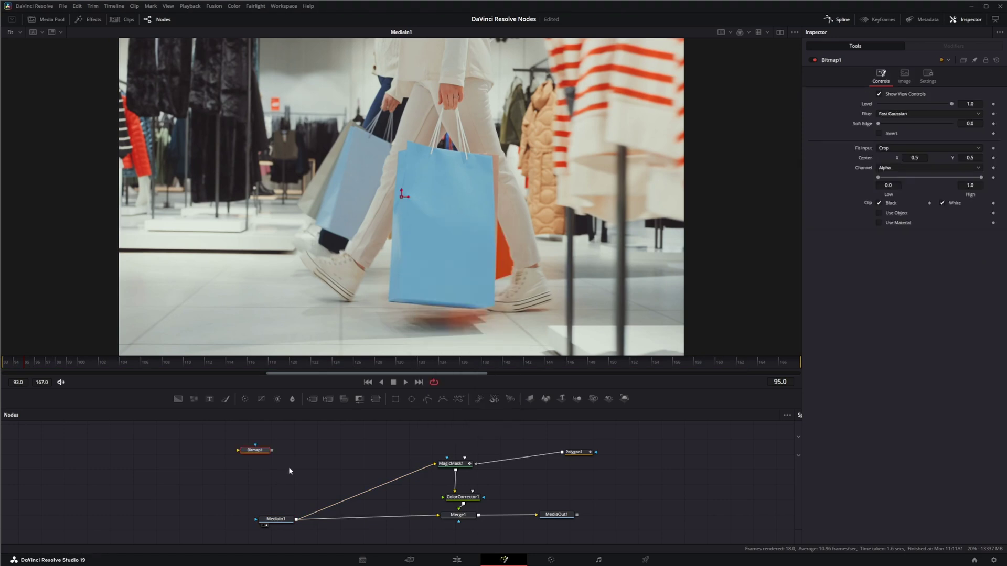
pyautogui.moveTo(255, 450); pyautogui.dragTo(309, 471)
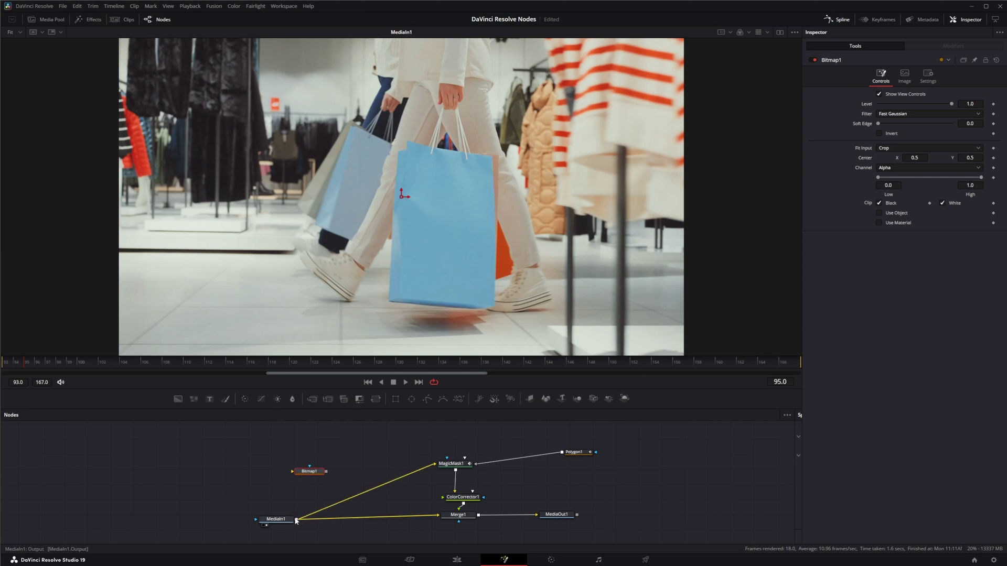
pyautogui.moveTo(297, 520); pyautogui.dragTo(325, 473)
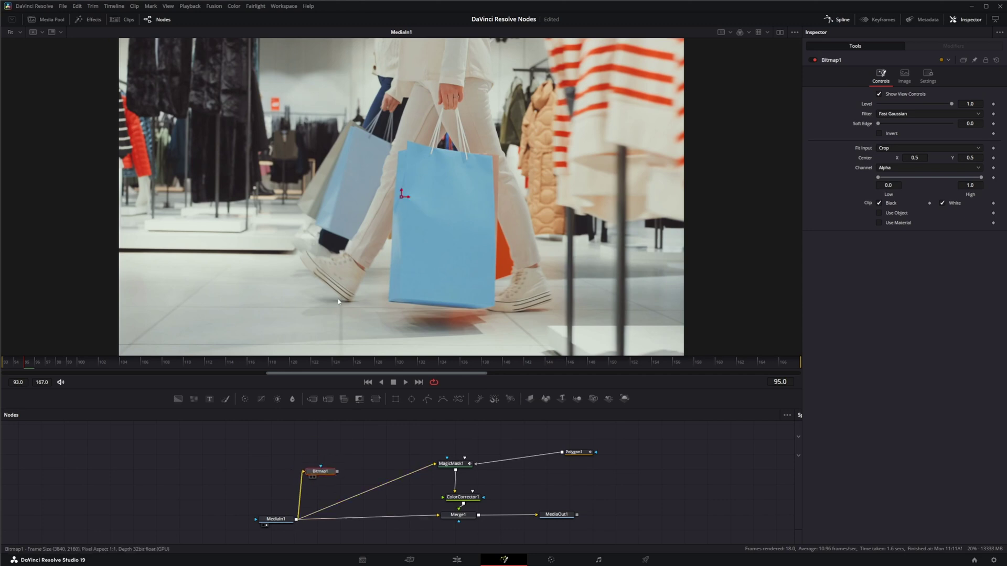
pyautogui.press('1')
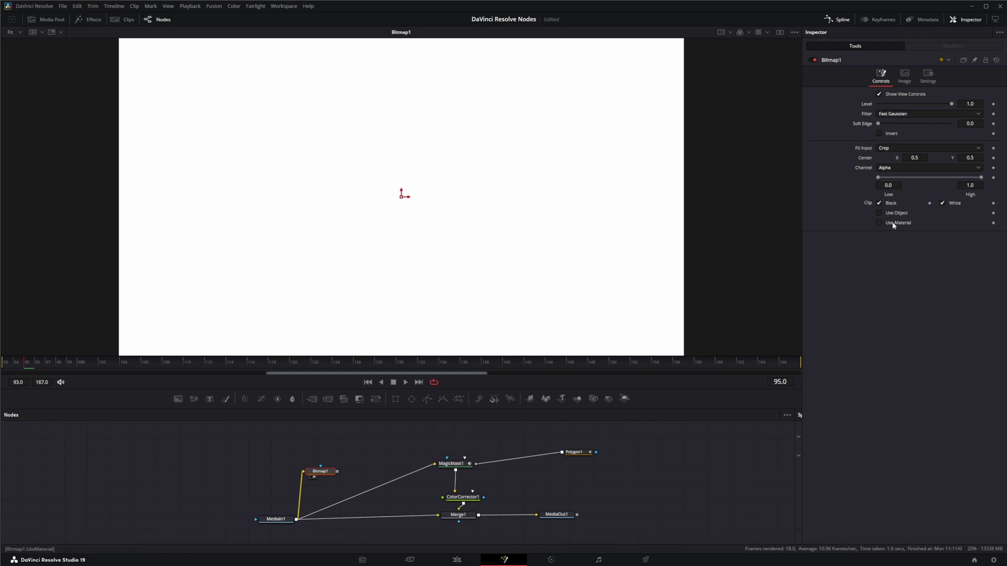
# Switch Bitmap1's channel to Hue, then to Saturation
pyautogui.click(898, 169)
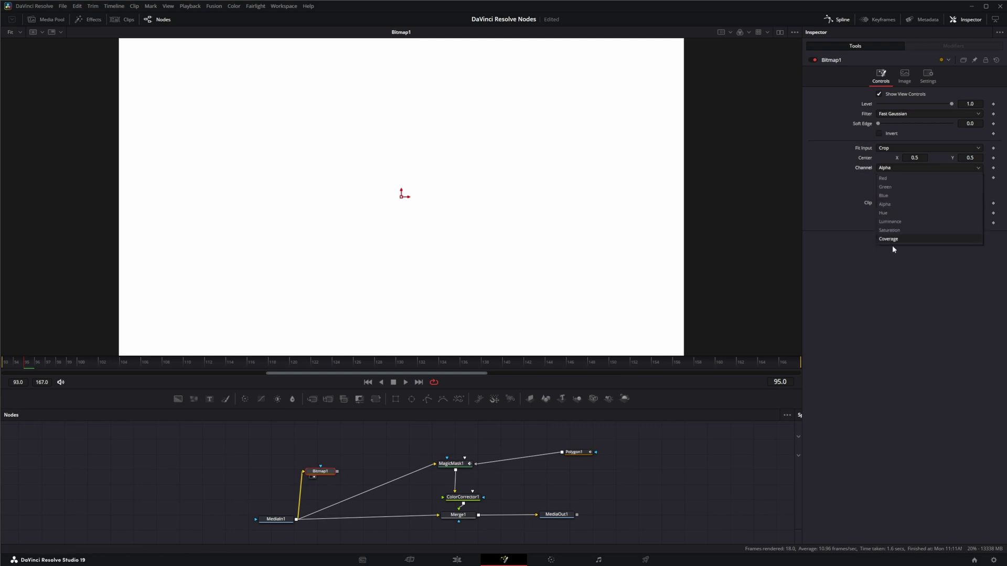
pyautogui.click(895, 213)
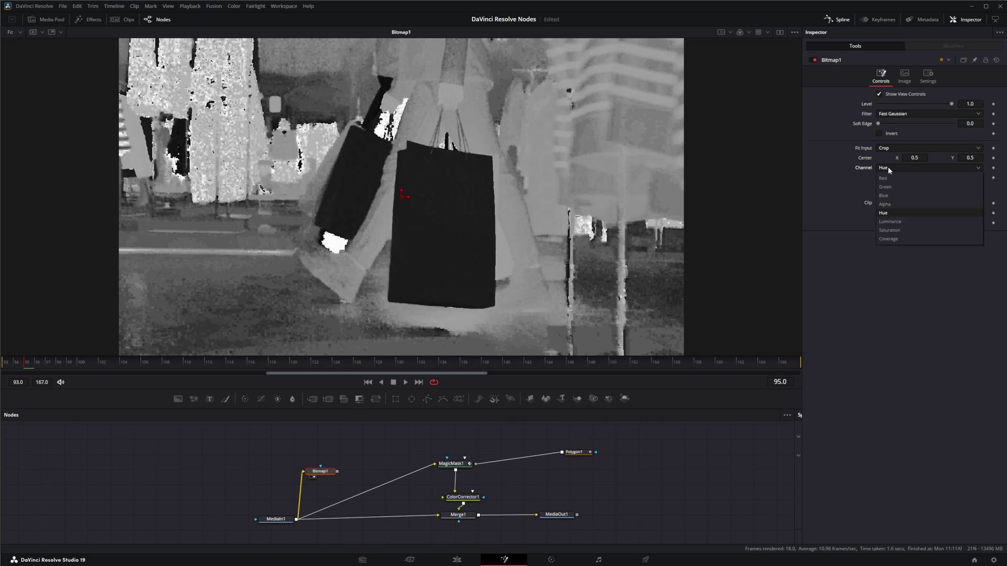
pyautogui.click(890, 230)
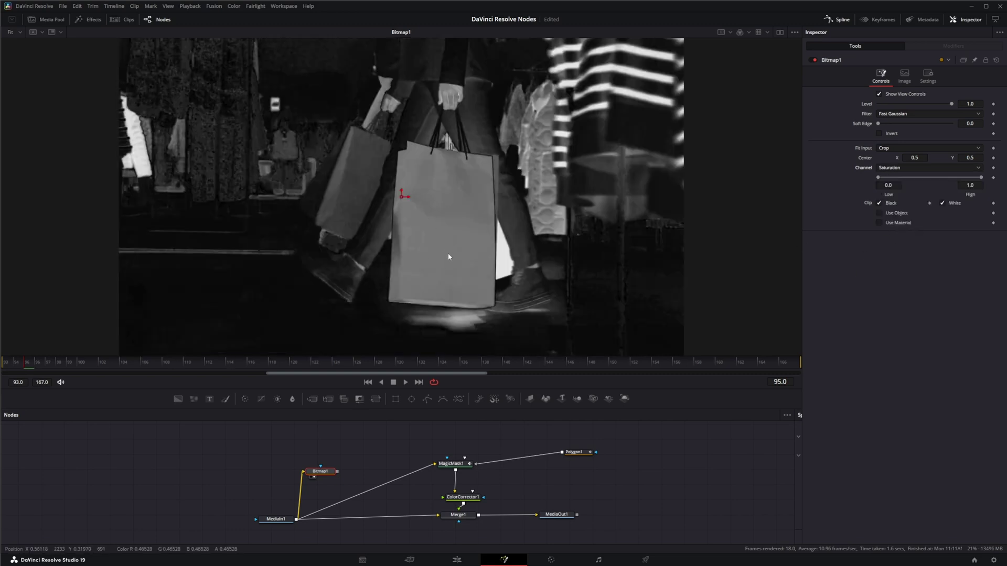
# Scrub through the clip to check the bag's saturation image, then select Bitmap1
pyautogui.scroll(2, 434, 251)
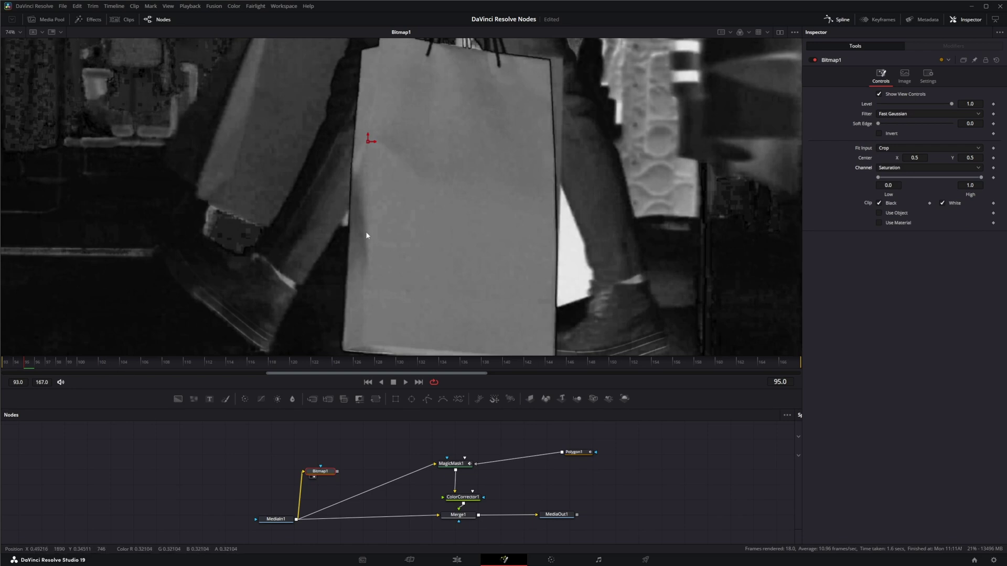
pyautogui.moveTo(23, 367); pyautogui.dragTo(557, 365)
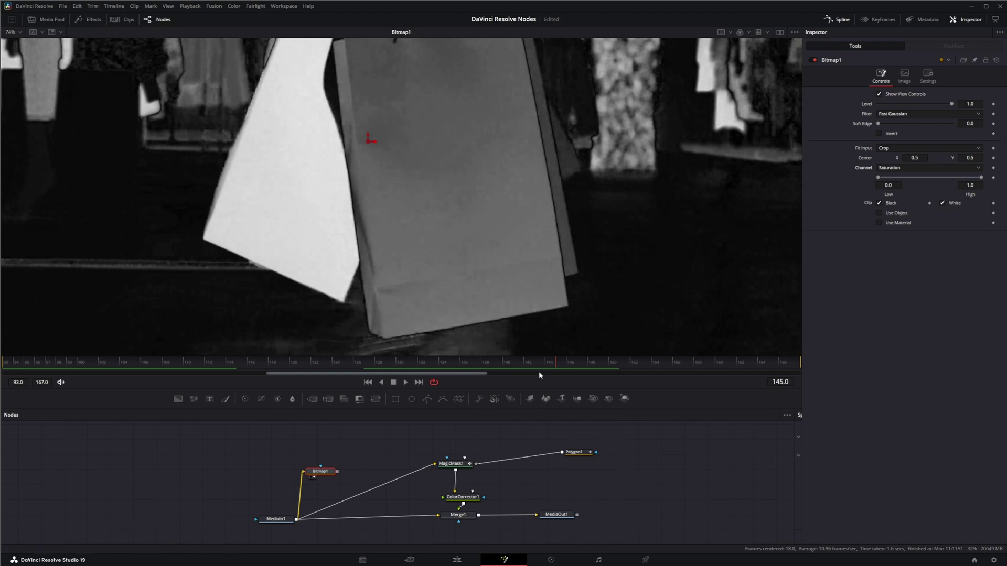
pyautogui.moveTo(555, 365); pyautogui.dragTo(1, 382)
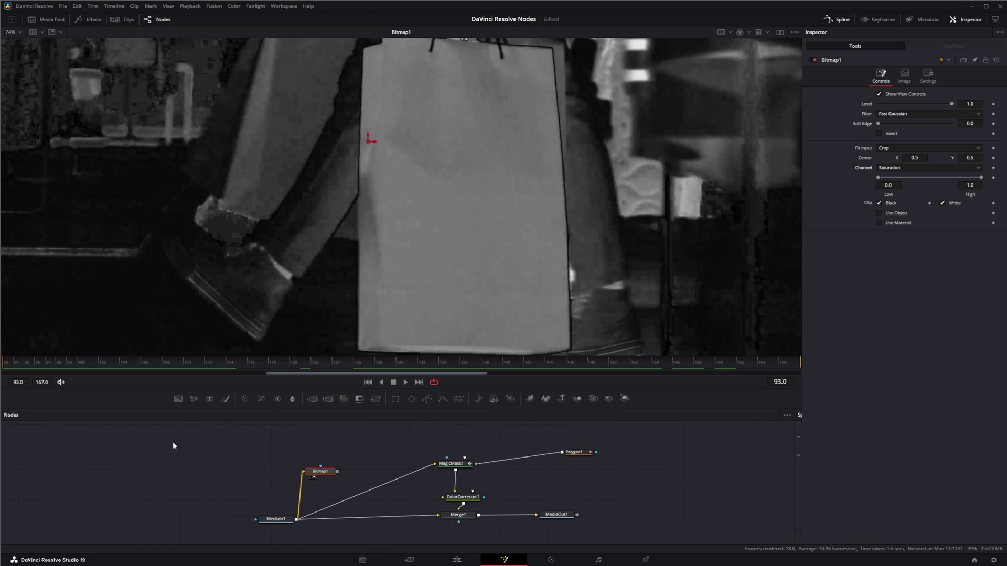
pyautogui.moveTo(287, 443); pyautogui.dragTo(347, 486)
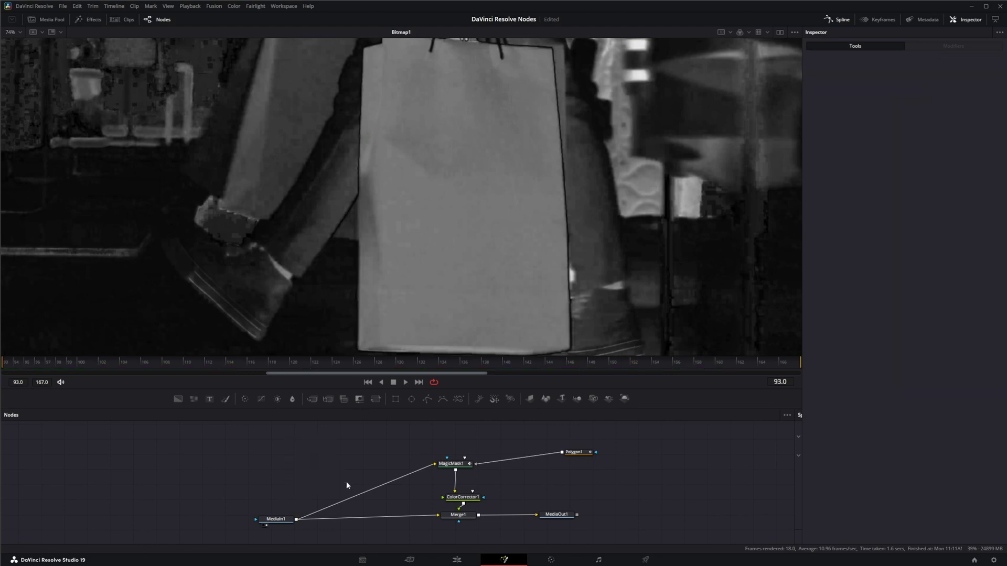
# Delete Bitmap1, fit the viewer, and add a Paint node fed from MediaIn1
pyautogui.press('Delete')
pyautogui.hotkey('ctrl', 'f')
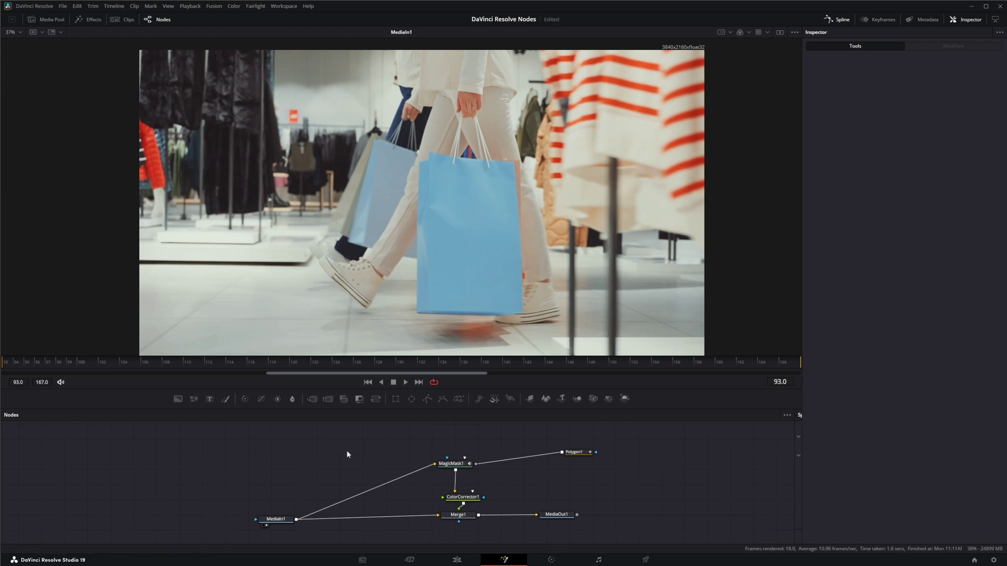
pyautogui.hotkey('shift', 'space')
pyautogui.write('bit')
pyautogui.press('BackSpace')
pyautogui.press('BackSpace')
pyautogui.press('BackSpace')
pyautogui.write('pai')
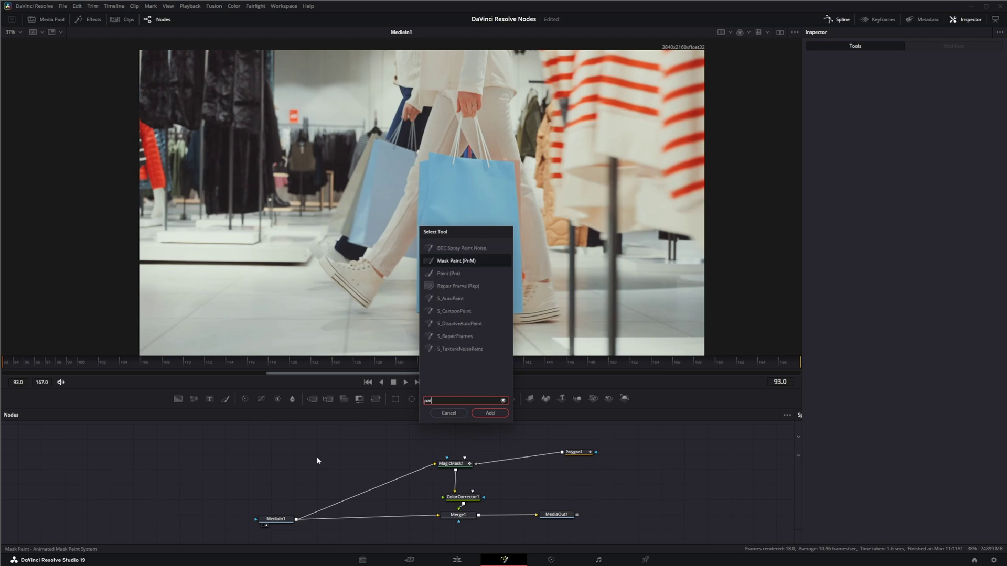
pyautogui.write('n')
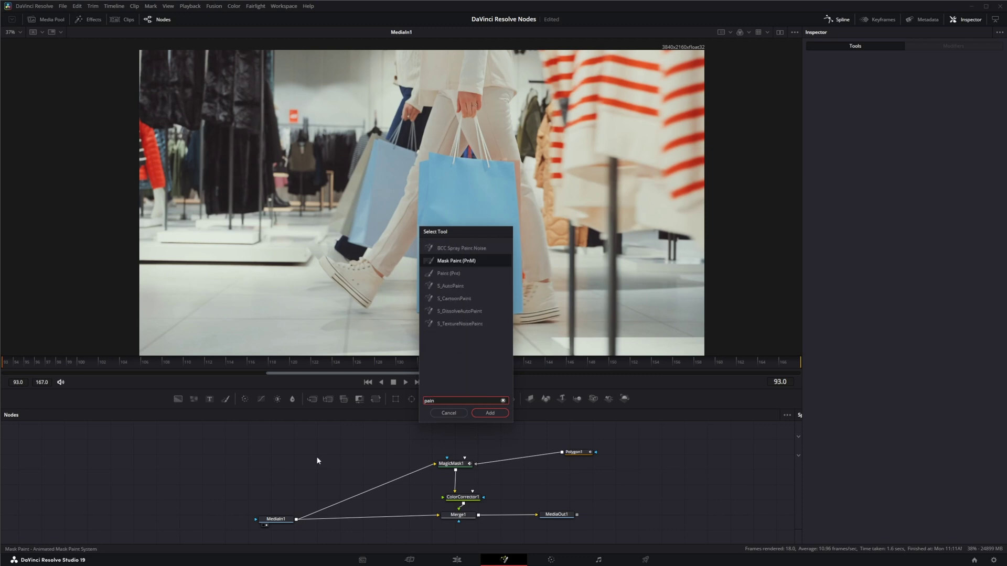
pyautogui.click(454, 273)
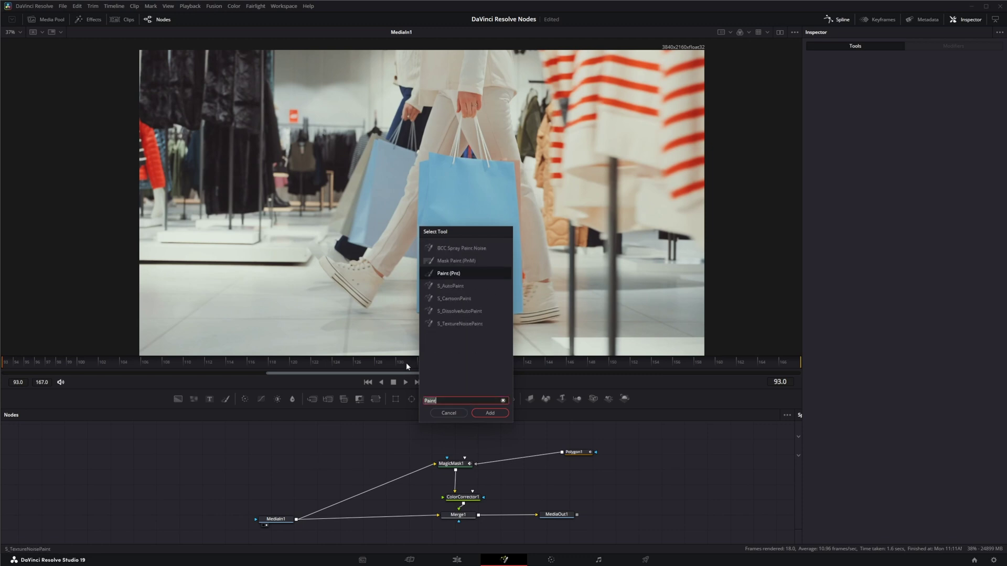
pyautogui.click(490, 413)
pyautogui.moveTo(294, 478); pyautogui.dragTo(320, 478)
pyautogui.moveTo(297, 520)
pyautogui.mouseDown()
pyautogui.moveTo(310, 478)
pyautogui.moveTo(333, 472)
pyautogui.mouseUp()
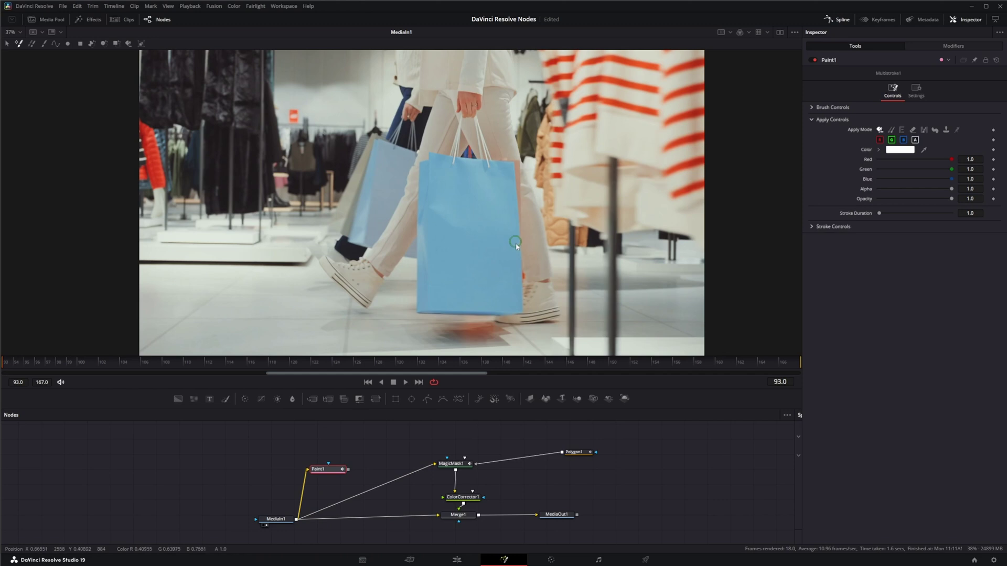
# Set the Paint1 brush size to 0.0021 under Brush Controls
pyautogui.moveTo(16, 368)
pyautogui.mouseDown()
pyautogui.moveTo(93, 367)
pyautogui.moveTo(2, 371)
pyautogui.mouseUp()
pyautogui.click(813, 108)
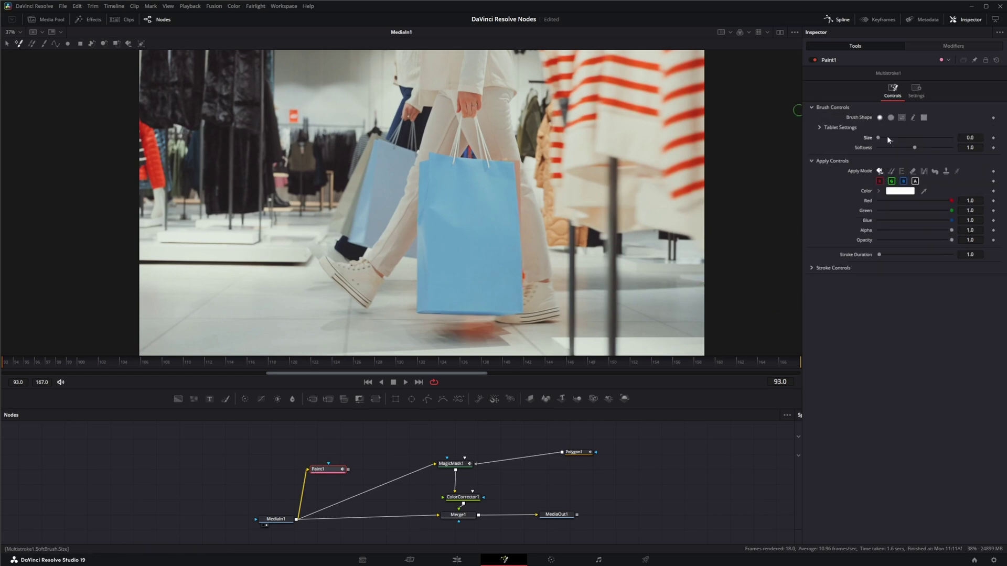
pyautogui.moveTo(890, 138); pyautogui.dragTo(755, 129)
# Set the paint colour to black and the brush size to 0.0091
pyautogui.click(900, 191)
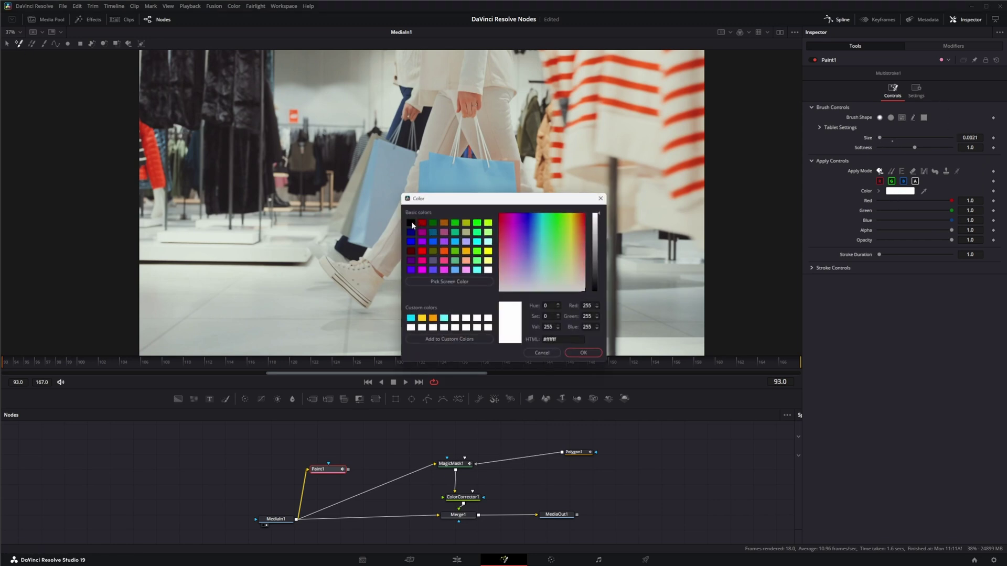
pyautogui.click(411, 223)
pyautogui.click(585, 354)
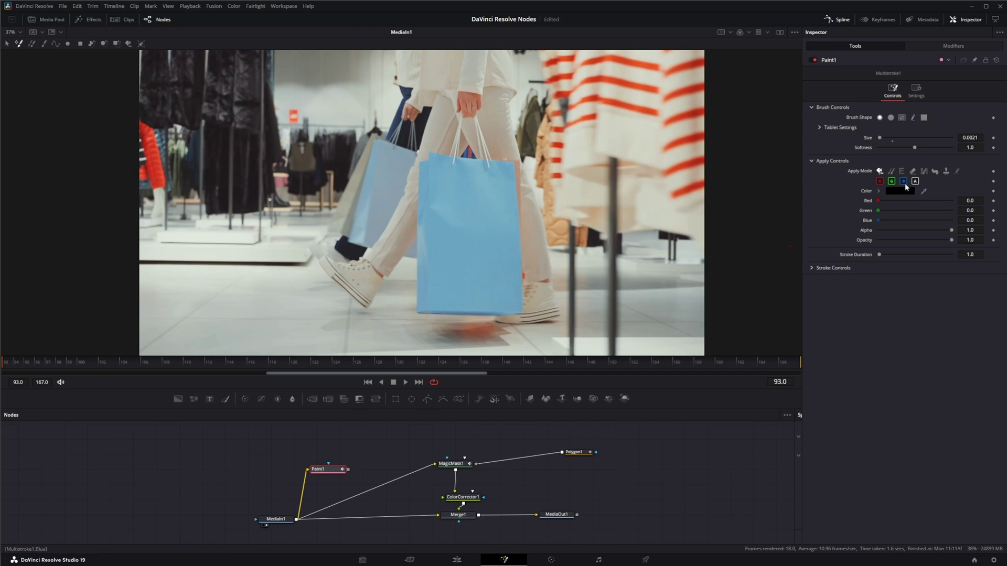
pyautogui.moveTo(881, 141); pyautogui.dragTo(887, 140)
# Paint seven black dots around the bag's corners, edges and middle, then view MediaOut1
pyautogui.click(433, 307)
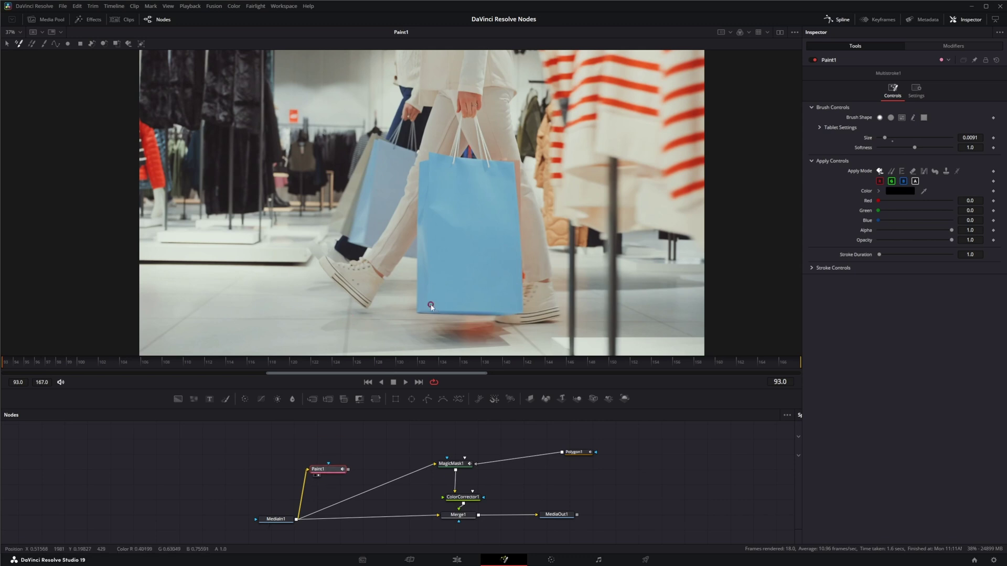
pyautogui.click(473, 307)
pyautogui.click(516, 308)
pyautogui.click(514, 245)
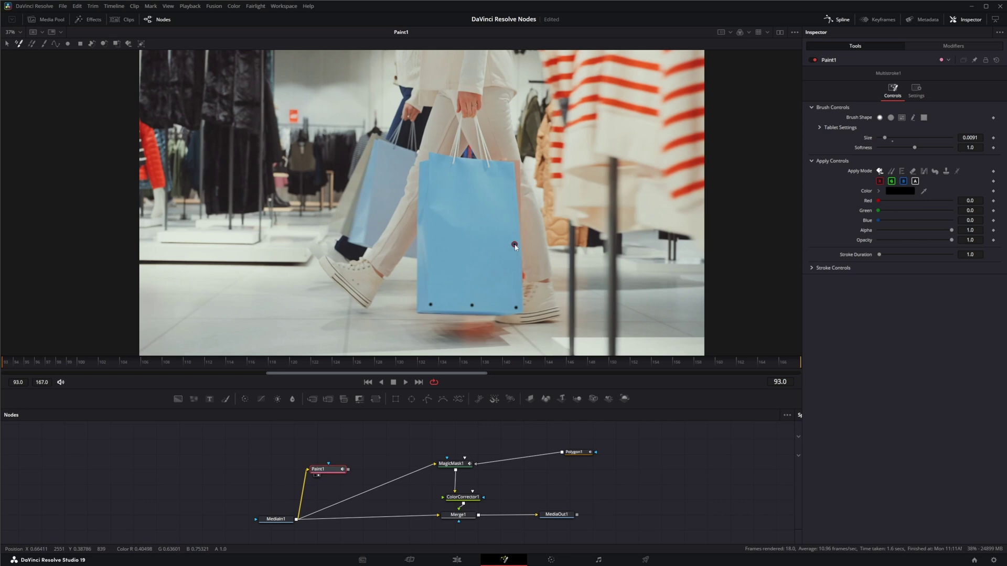
pyautogui.click(471, 242)
pyautogui.click(430, 241)
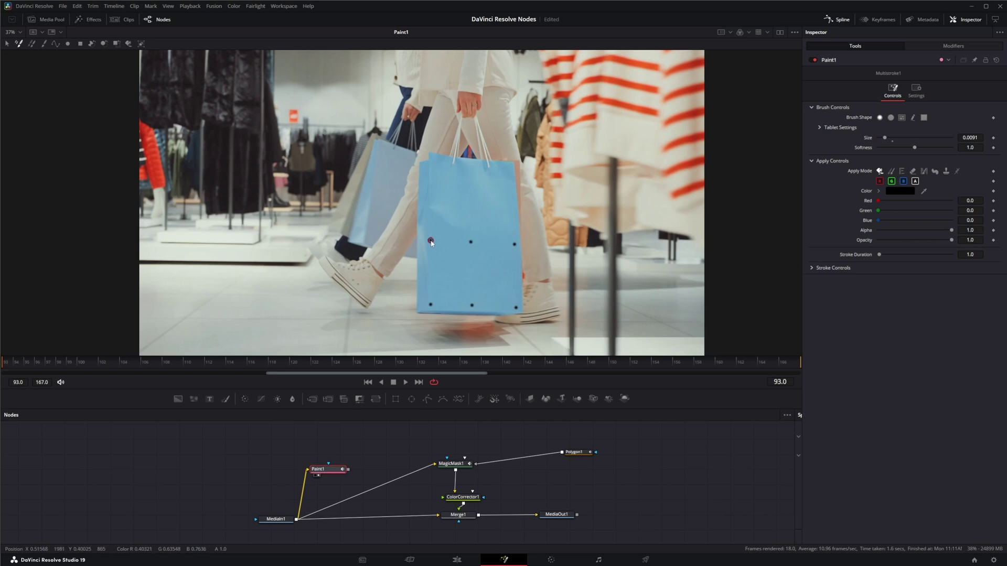
pyautogui.click(433, 173)
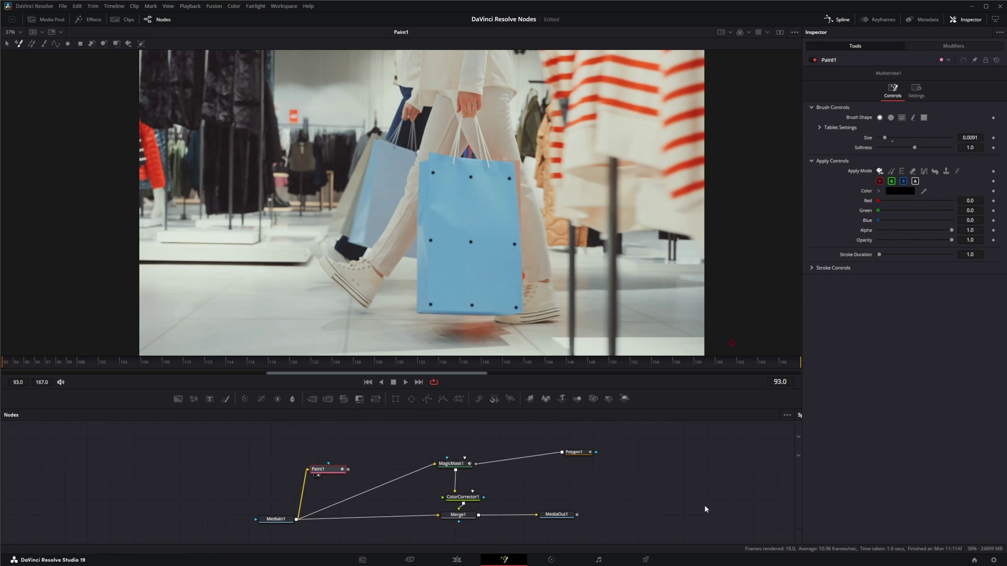
pyautogui.moveTo(556, 514); pyautogui.dragTo(540, 305)
pyautogui.moveTo(277, 439)
pyautogui.mouseDown()
pyautogui.moveTo(303, 473)
pyautogui.moveTo(360, 478)
pyautogui.moveTo(367, 490)
pyautogui.mouseUp()
# Delete Paint1 and play the clip to review the teal bag, stopping at frame 93
pyautogui.press('Delete')
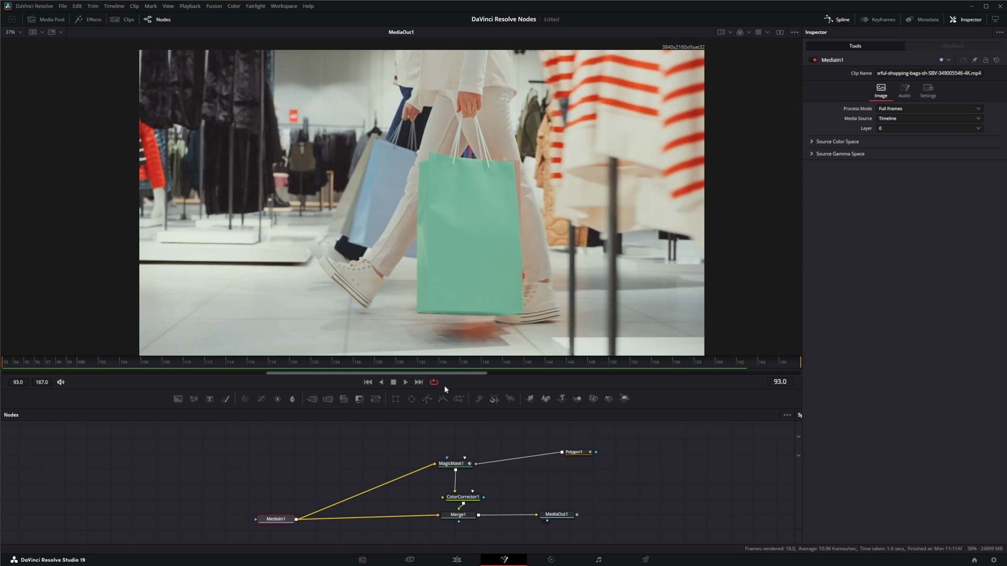
pyautogui.click(405, 382)
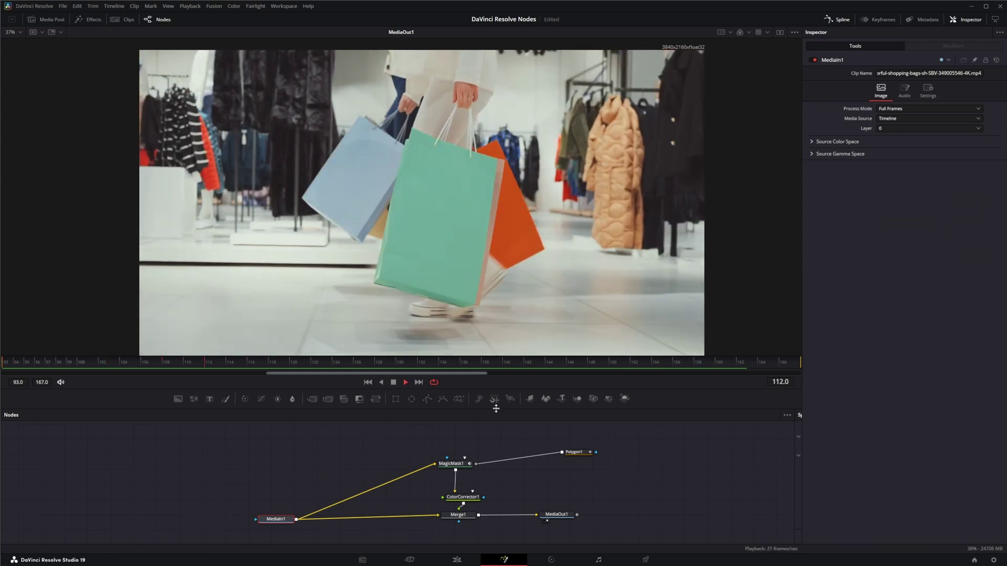
pyautogui.moveTo(455, 466); pyautogui.dragTo(456, 460)
pyautogui.click(456, 460)
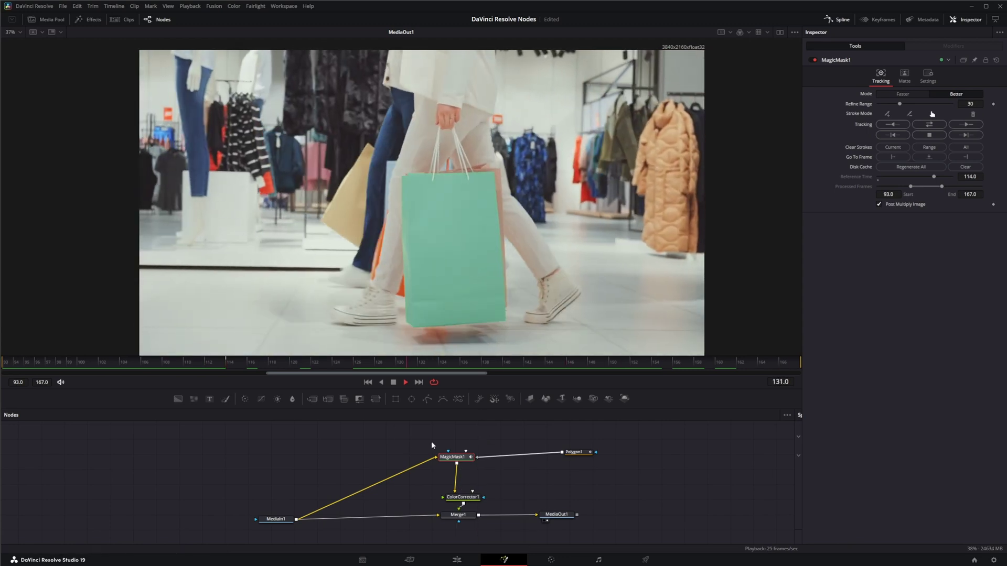
pyautogui.click(389, 384)
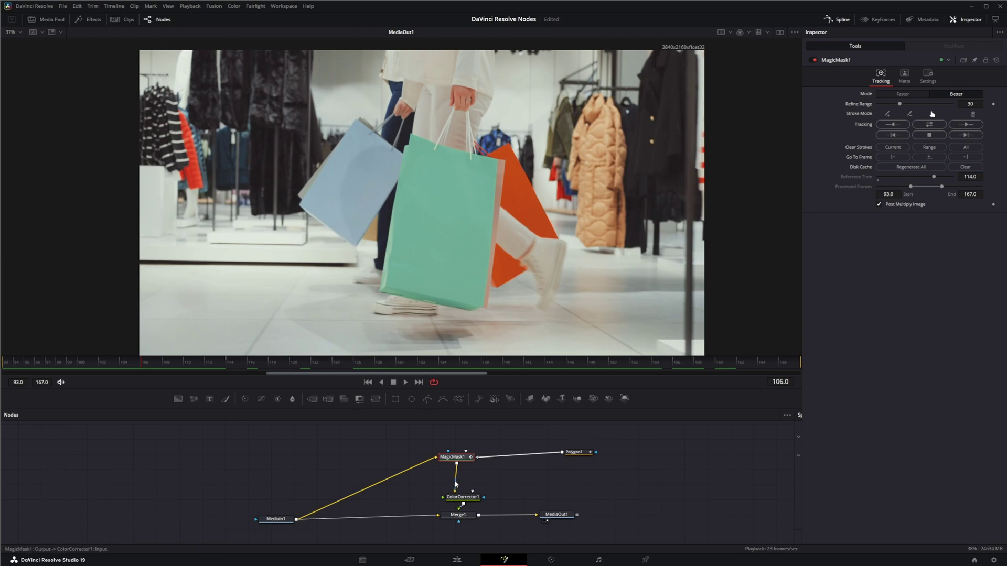
# Tidy the graph by shifting MagicMask1 up-left and Polygon1 right
pyautogui.moveTo(457, 460); pyautogui.dragTo(457, 454)
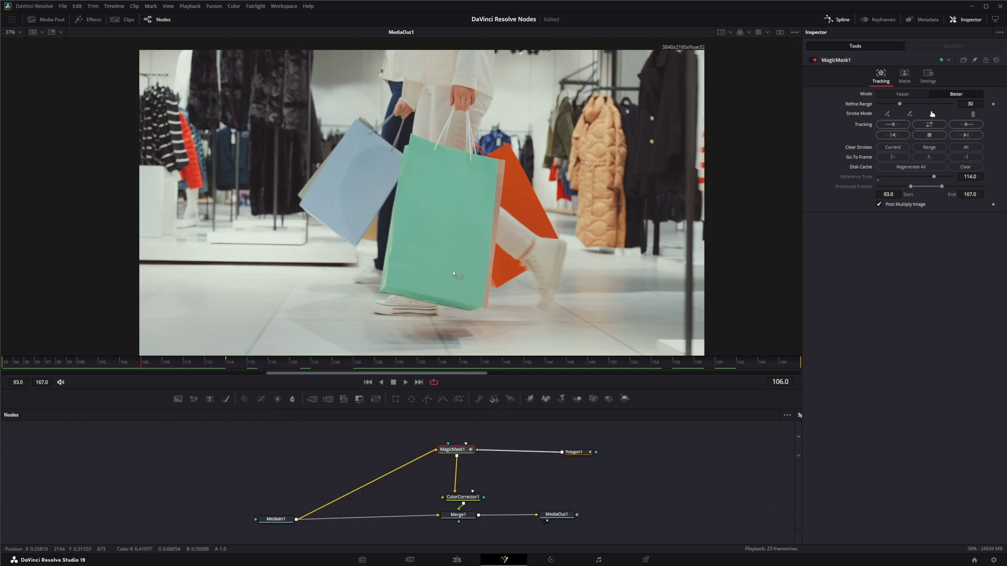
pyautogui.moveTo(452, 449); pyautogui.dragTo(446, 450)
pyautogui.moveTo(572, 456); pyautogui.dragTo(591, 451)
pyautogui.click(492, 466)
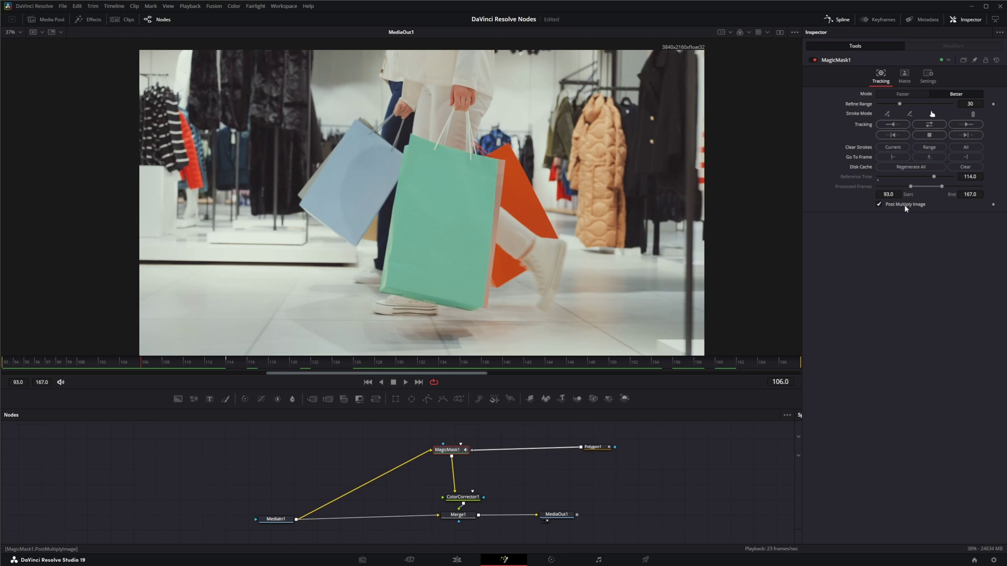
# Animate MagicMask1's Post Multiply Image and check its entry in the Modifiers tab
pyautogui.rightClick(994, 207)
pyautogui.click(1000, 209)
pyautogui.click(970, 45)
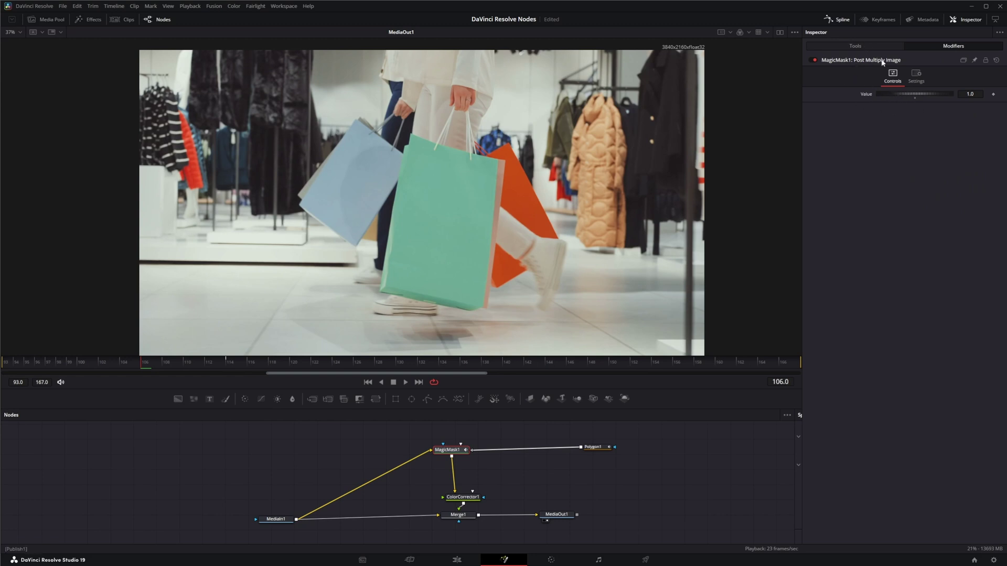
pyautogui.click(854, 45)
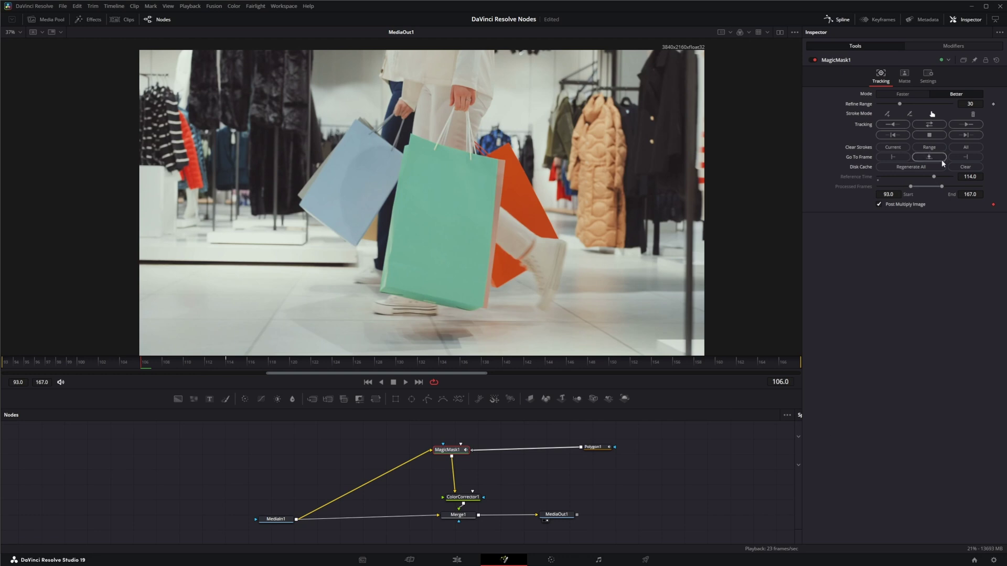
pyautogui.click(953, 46)
pyautogui.click(882, 46)
# Nudge MagicMask1 and MediaOut1 slightly to tidy the node graph
pyautogui.moveTo(454, 451); pyautogui.dragTo(459, 453)
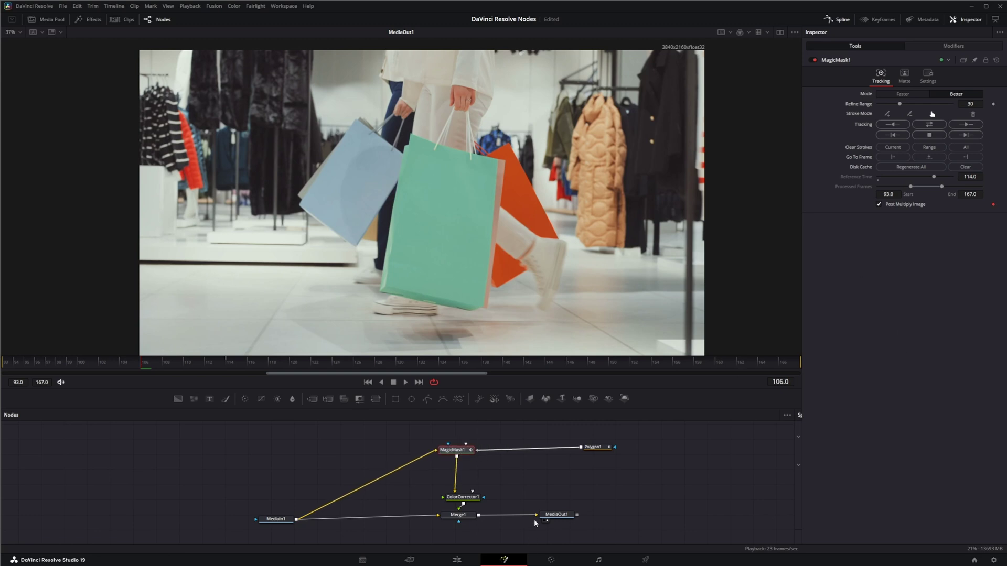
pyautogui.moveTo(559, 517); pyautogui.dragTo(567, 518)
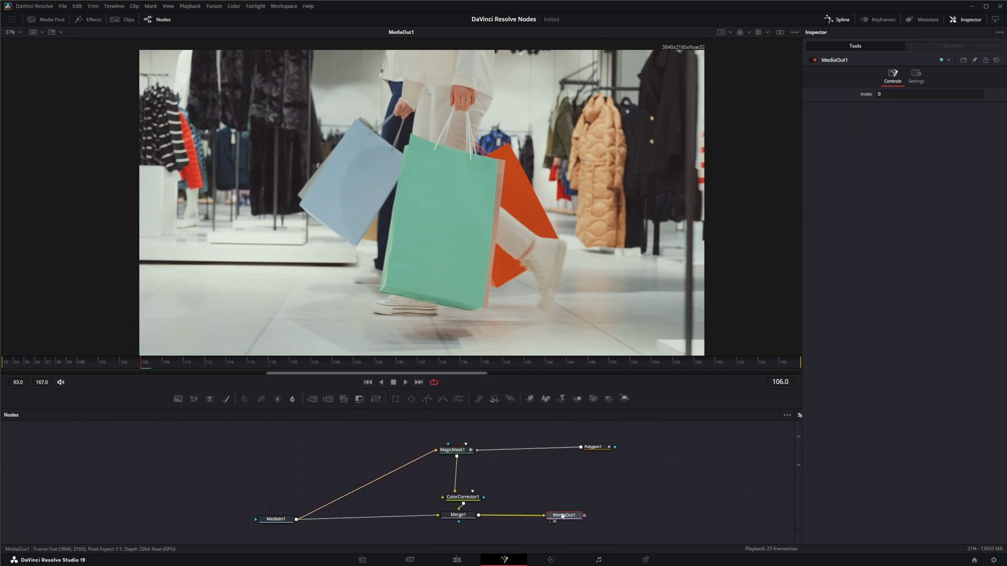
pyautogui.click(461, 451)
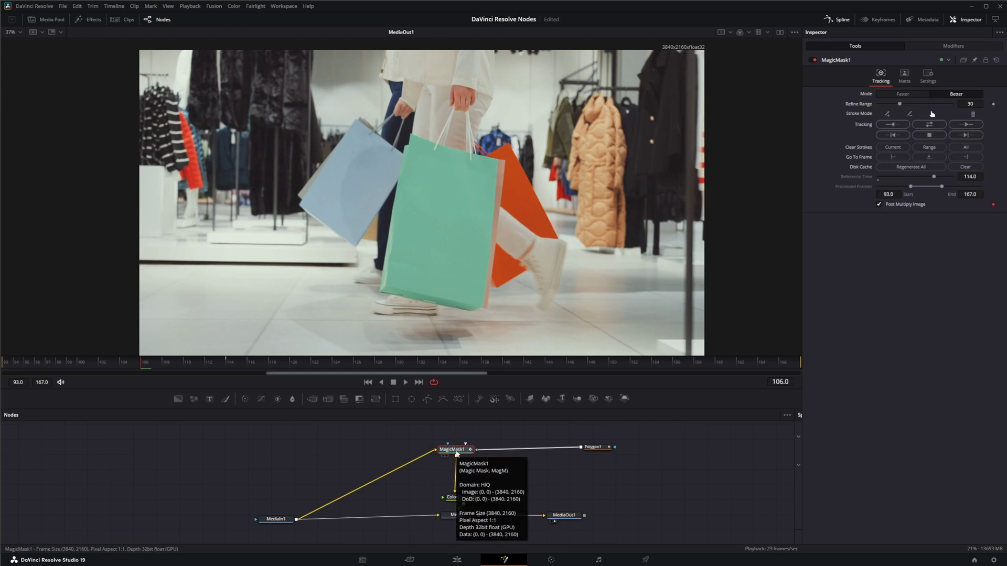
pyautogui.moveTo(456, 453); pyautogui.dragTo(457, 451)
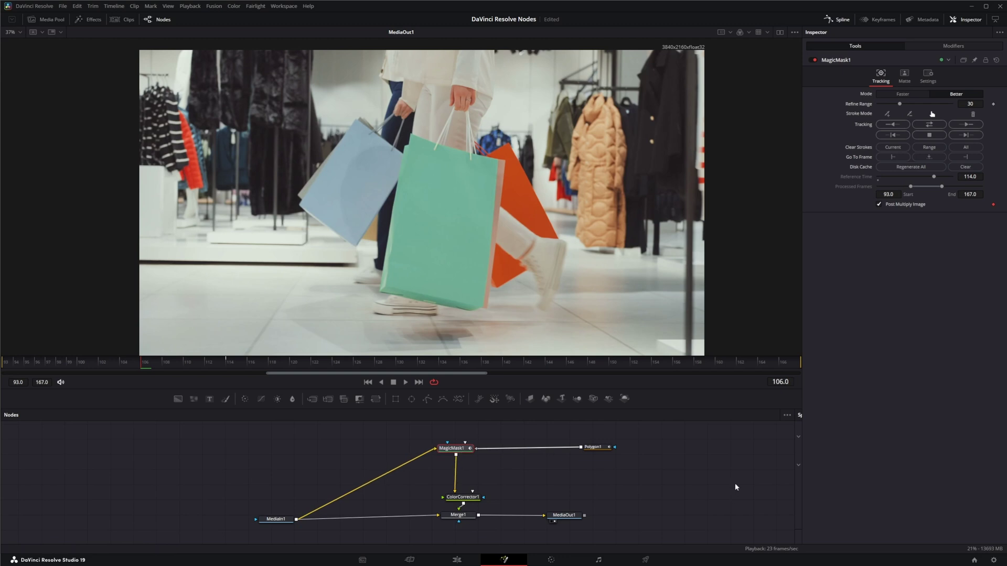